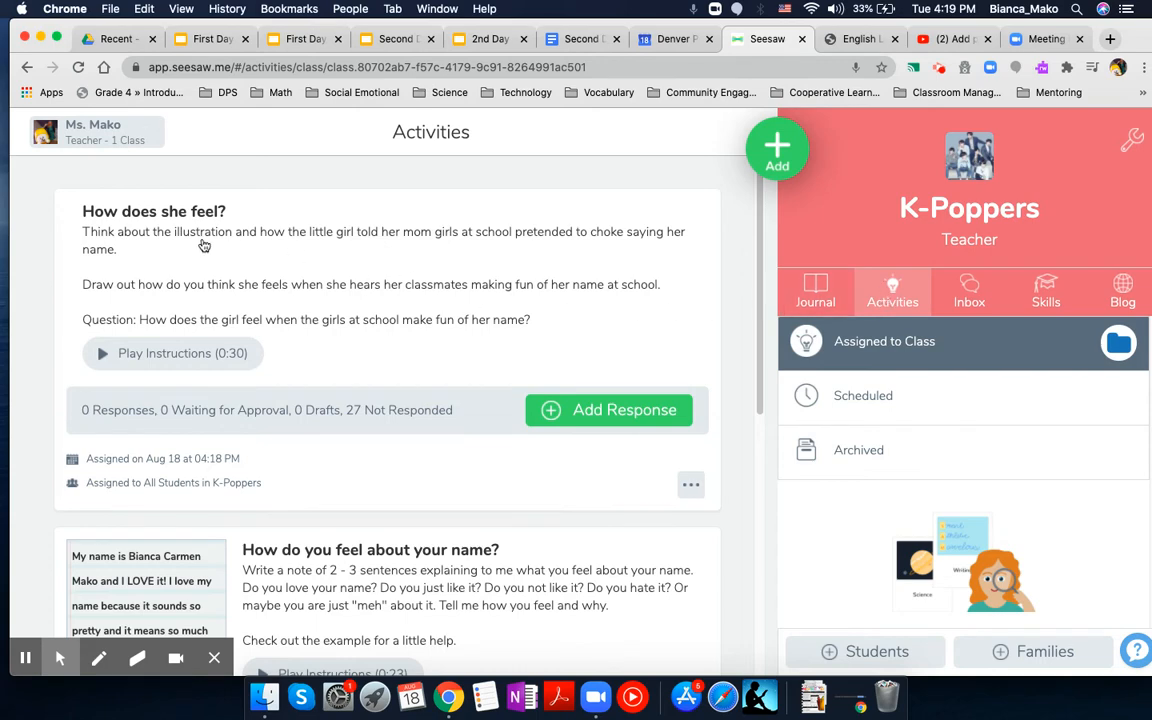
# Step: Circle the Add Response button of the "How does she feel?" activity with the annotation pen and draw an arrow towards it
pyautogui.scroll(-5, 211, 397)
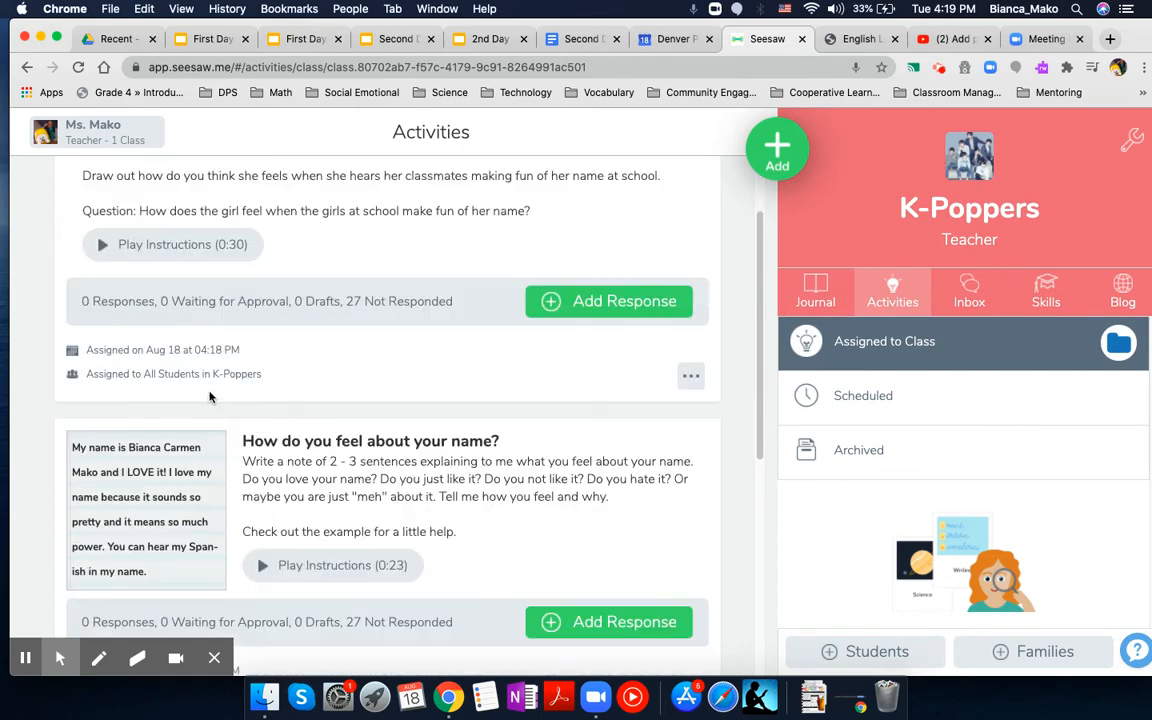
pyautogui.scroll(5, 211, 398)
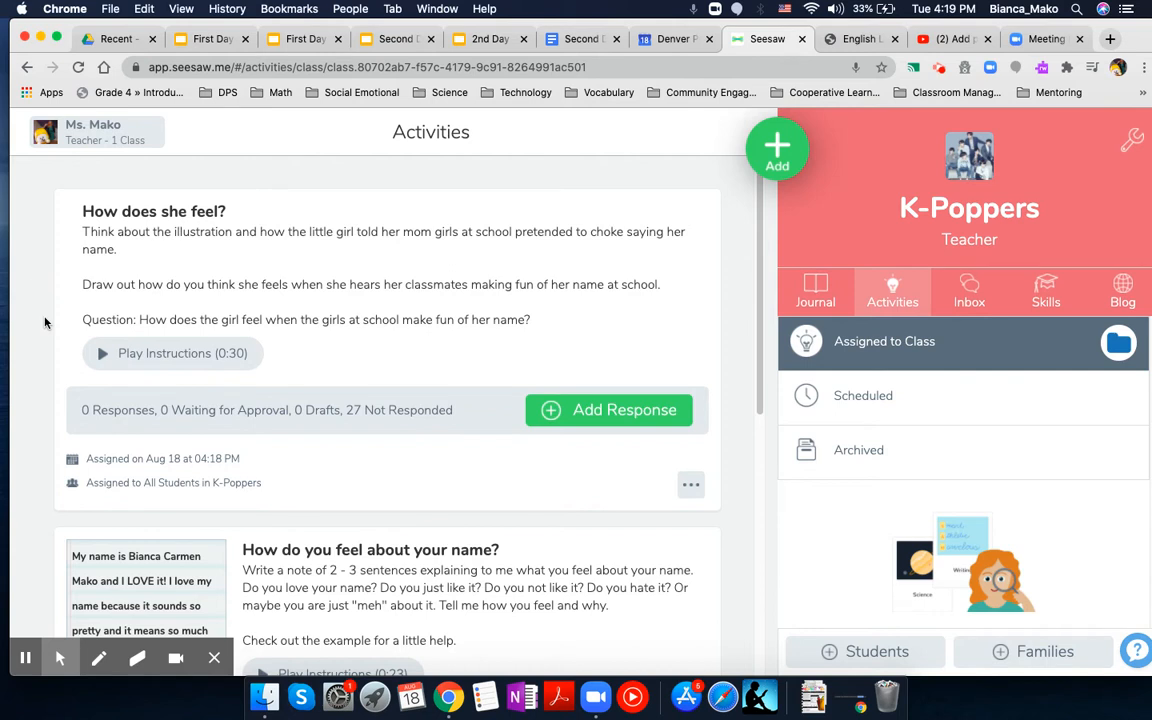
pyautogui.click(99, 657)
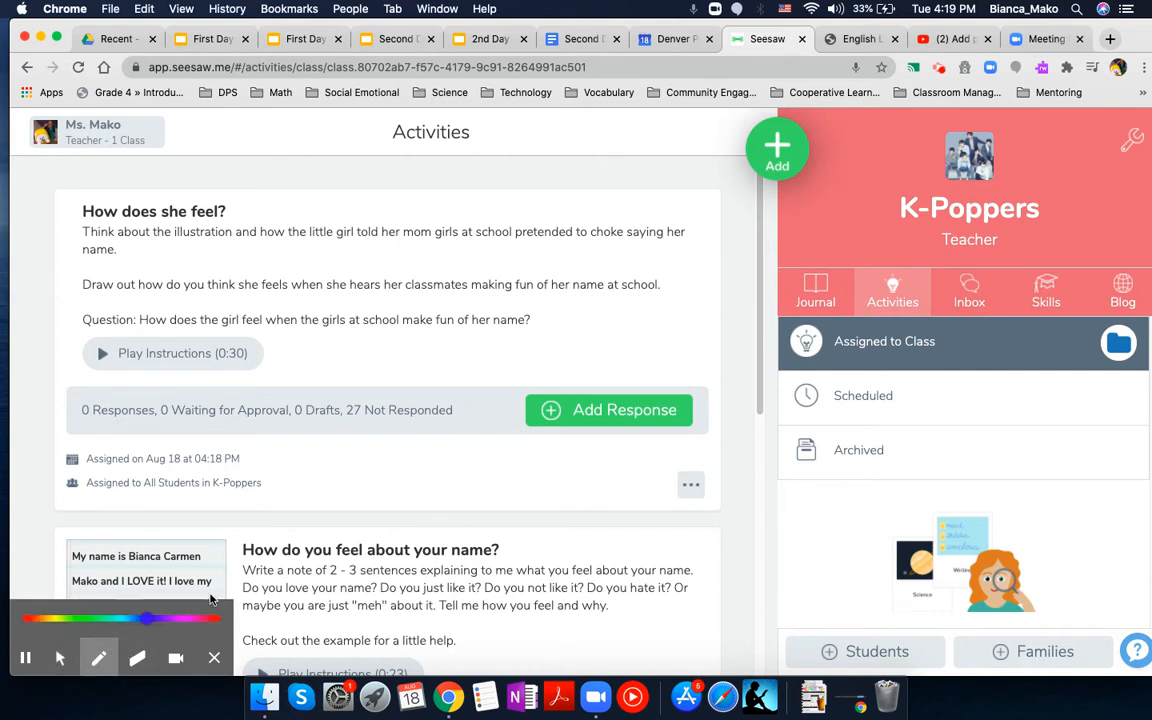
pyautogui.moveTo(510, 447)
pyautogui.mouseDown()
pyautogui.moveTo(740, 404)
pyautogui.moveTo(594, 336)
pyautogui.moveTo(498, 435)
pyautogui.moveTo(505, 459)
pyautogui.mouseUp()
pyautogui.moveTo(590, 331)
pyautogui.mouseDown()
pyautogui.moveTo(584, 392)
pyautogui.moveTo(577, 383)
pyautogui.moveTo(601, 368)
pyautogui.mouseUp()
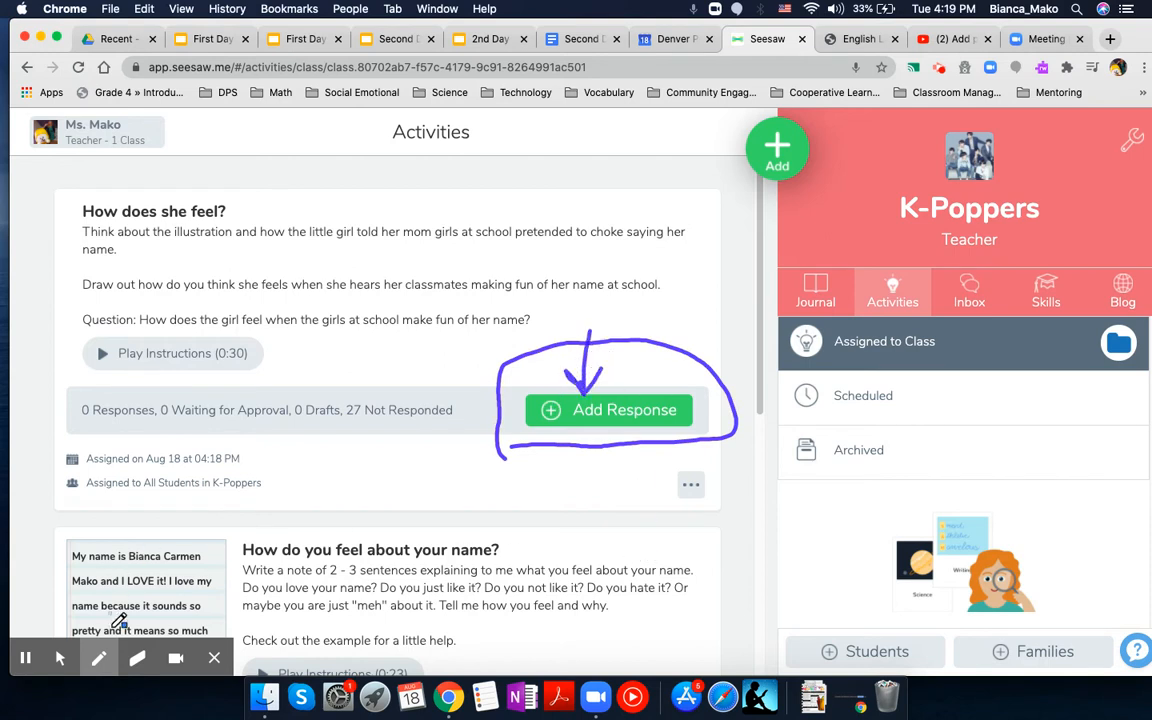
pyautogui.moveTo(52, 673)
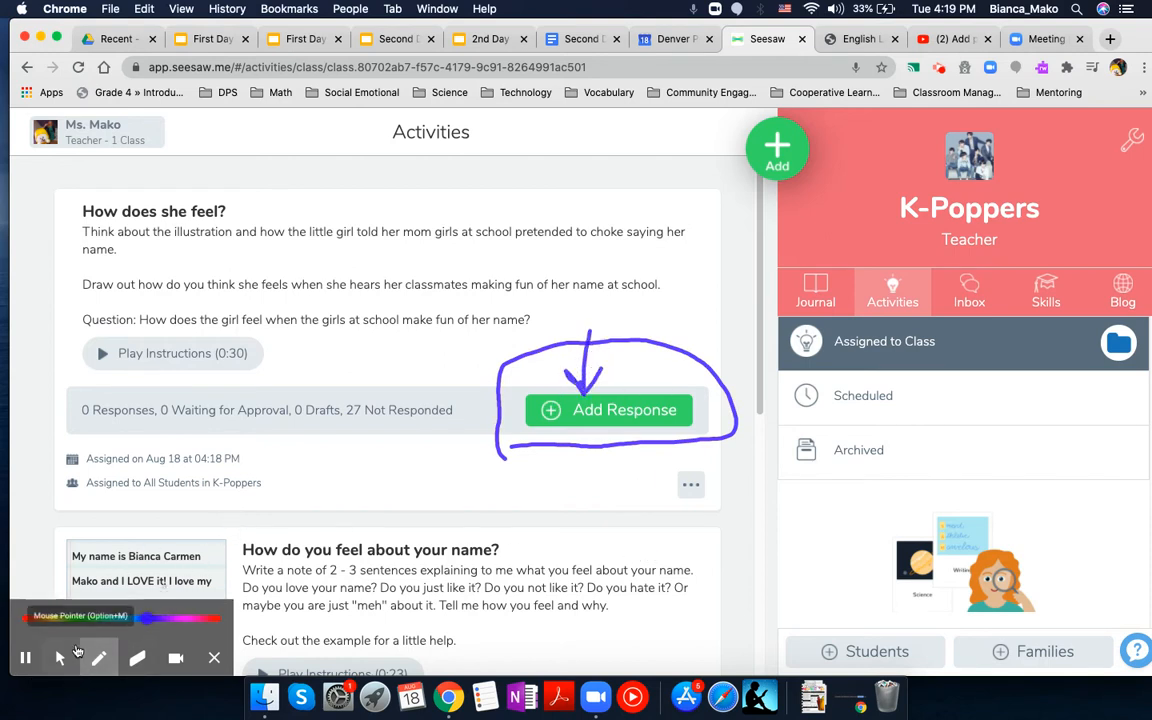
pyautogui.click(60, 658)
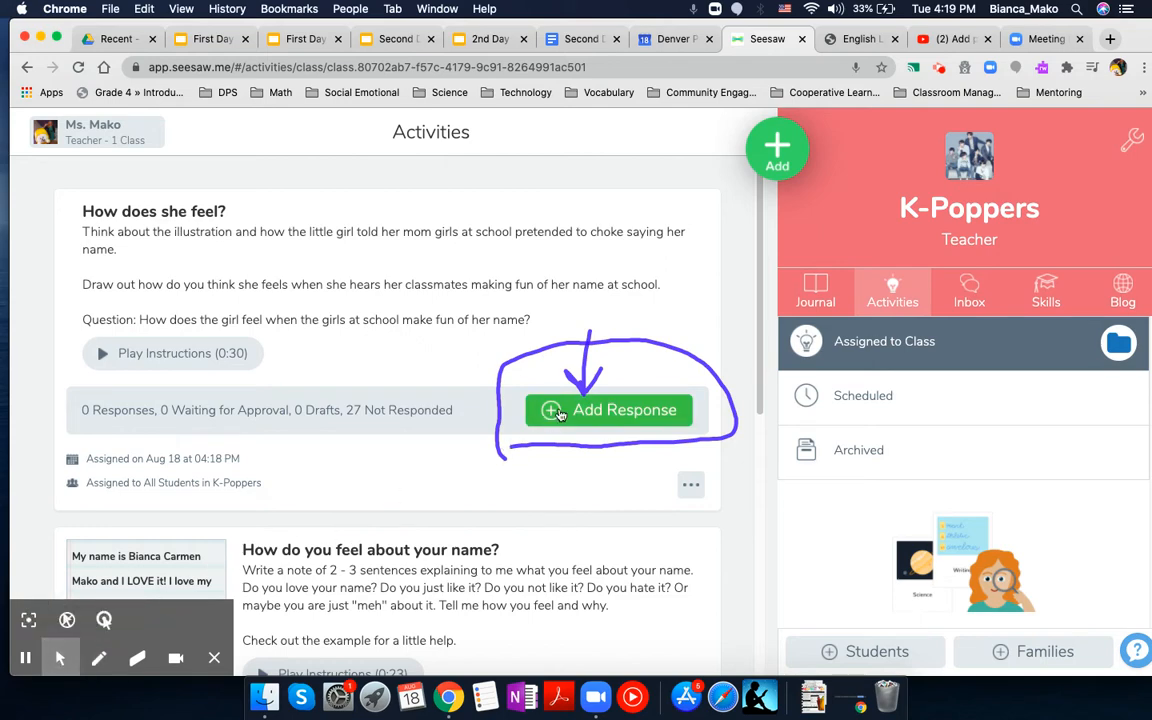
# Step: Start a Drawing response to the "How does she feel?" activity under the teacher's own entry in the student list
pyautogui.click(560, 413)
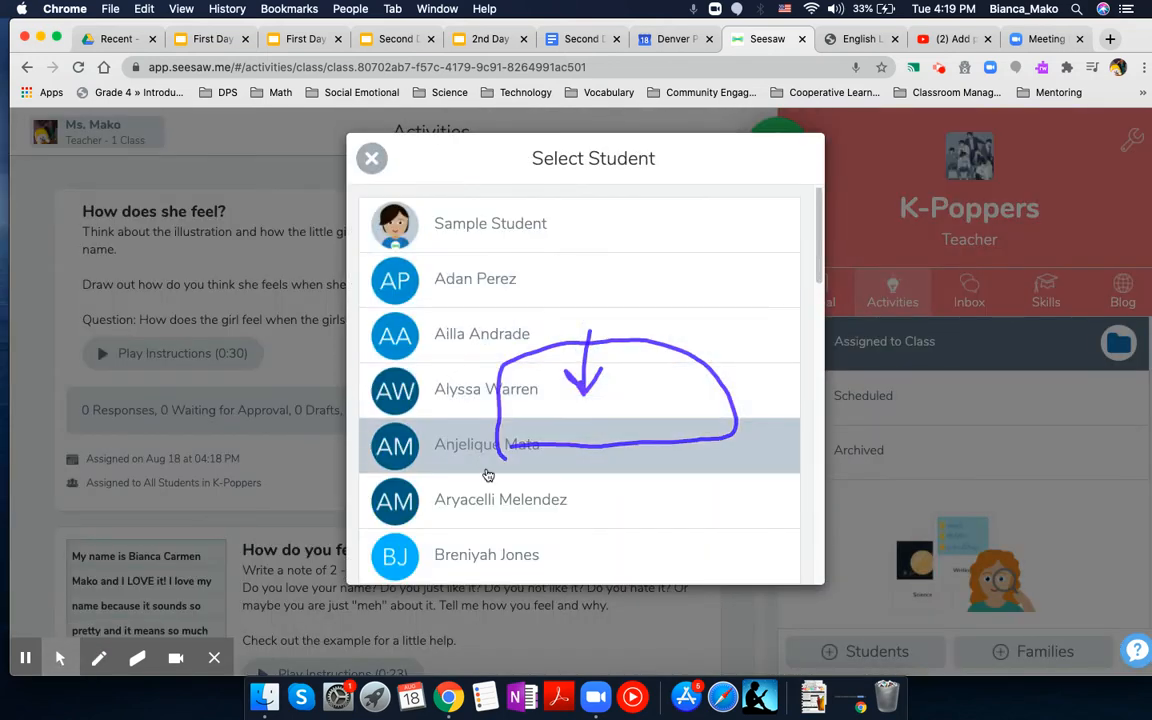
pyautogui.scroll(-3, 488, 478)
pyautogui.scroll(-1, 488, 478)
pyautogui.scroll(-5, 490, 472)
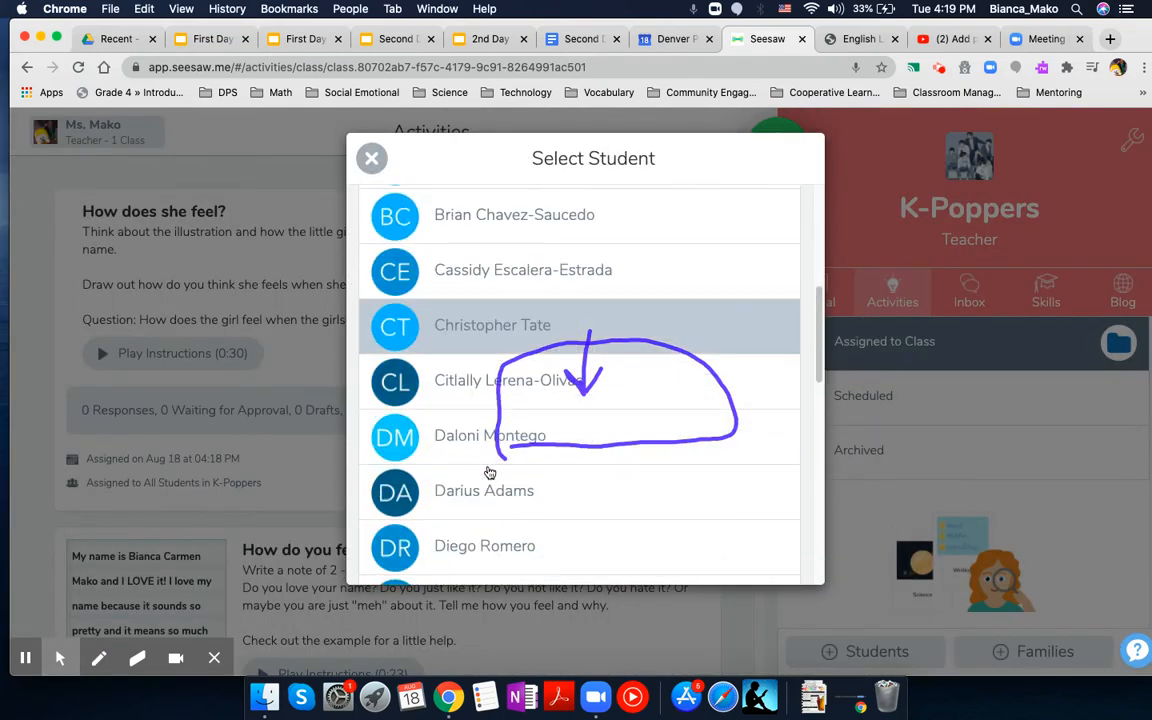
pyautogui.scroll(-6, 490, 472)
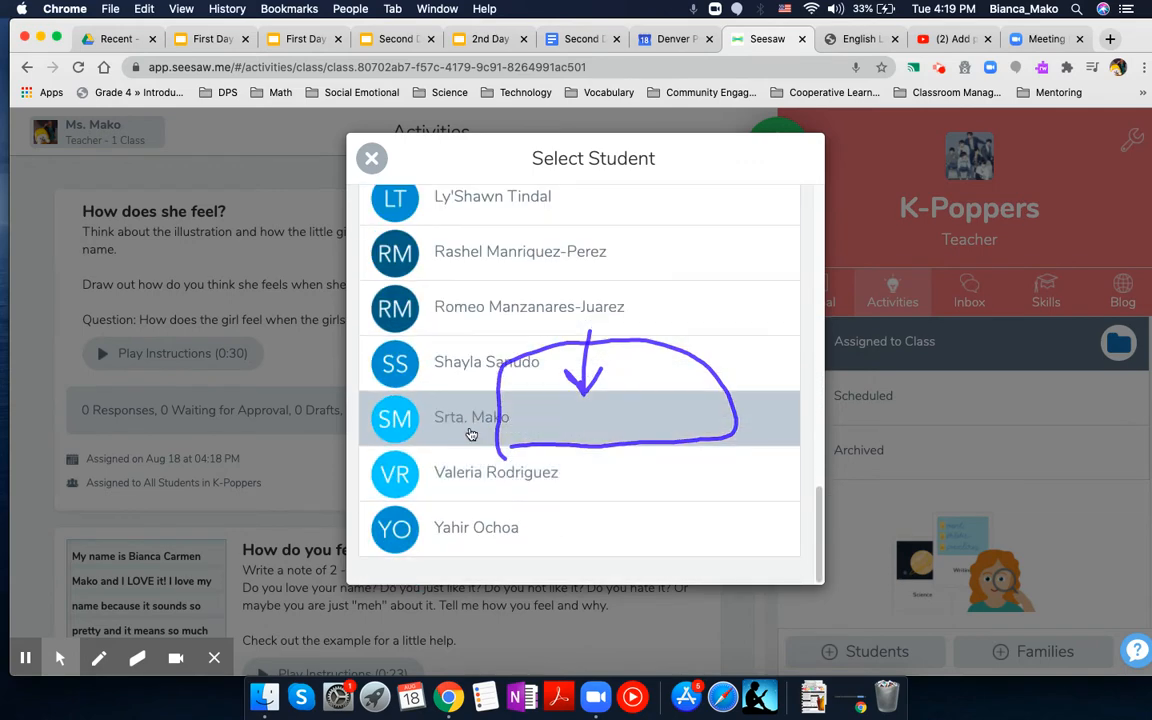
pyautogui.click(469, 427)
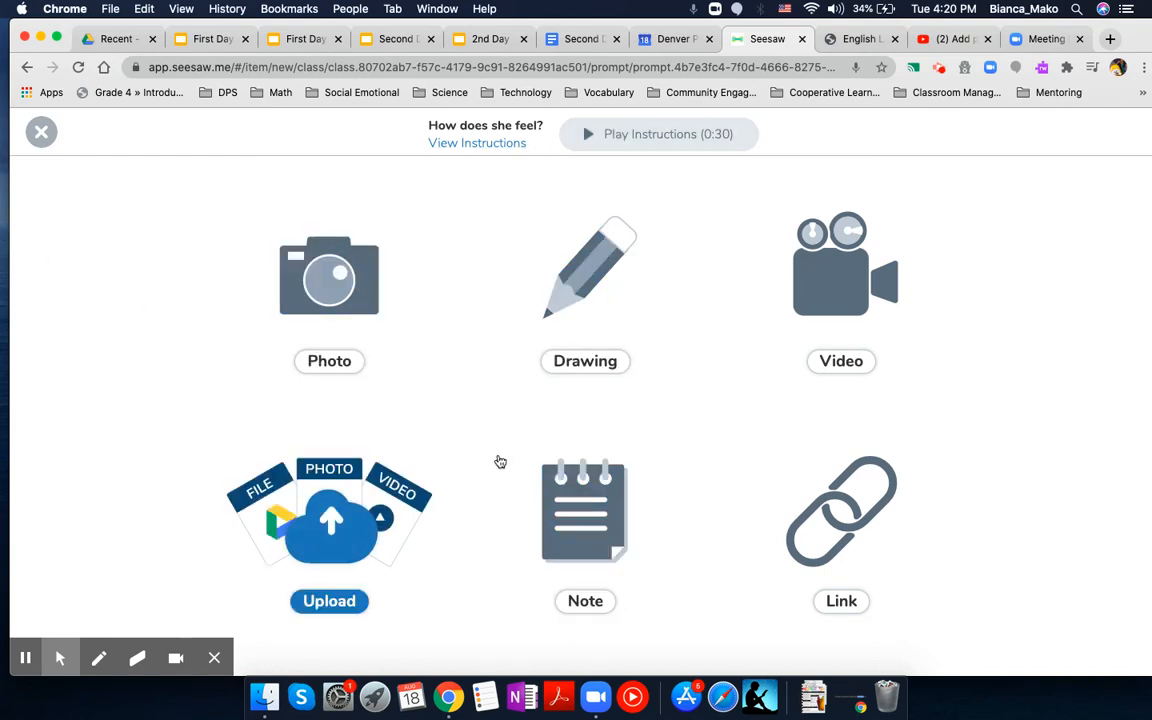
pyautogui.click(614, 363)
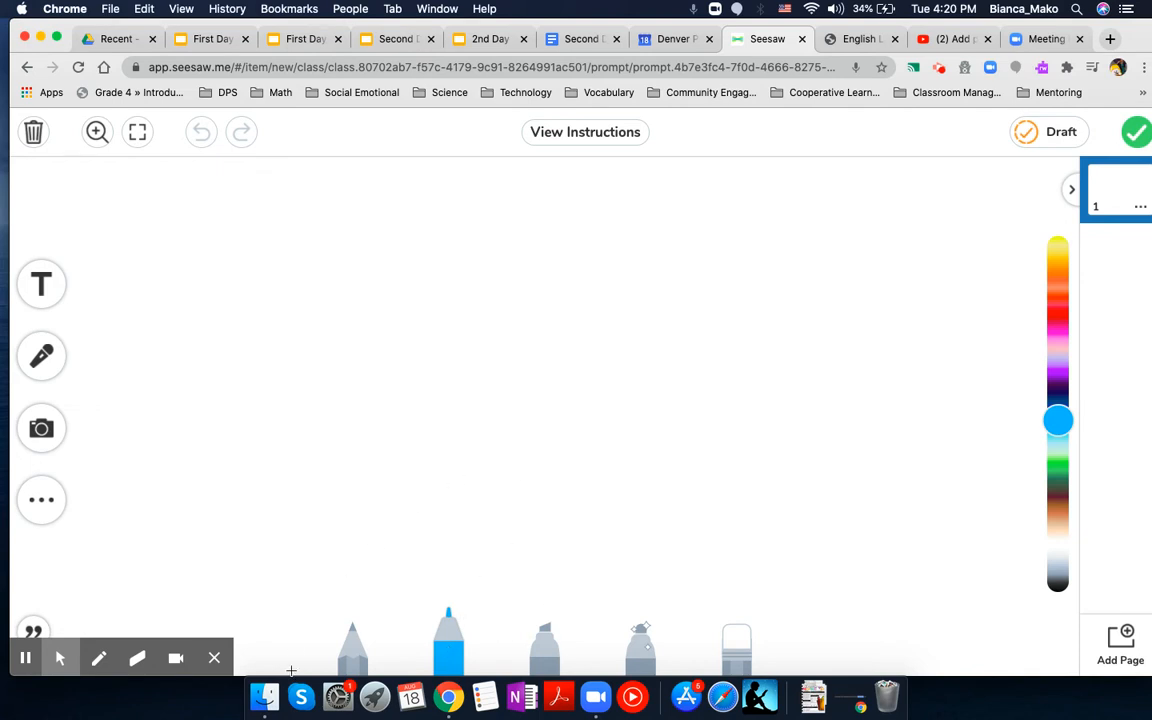
# Step: View the activity's written instructions, play its audio instructions from about the 0:12 mark, and close them
pyautogui.click(614, 135)
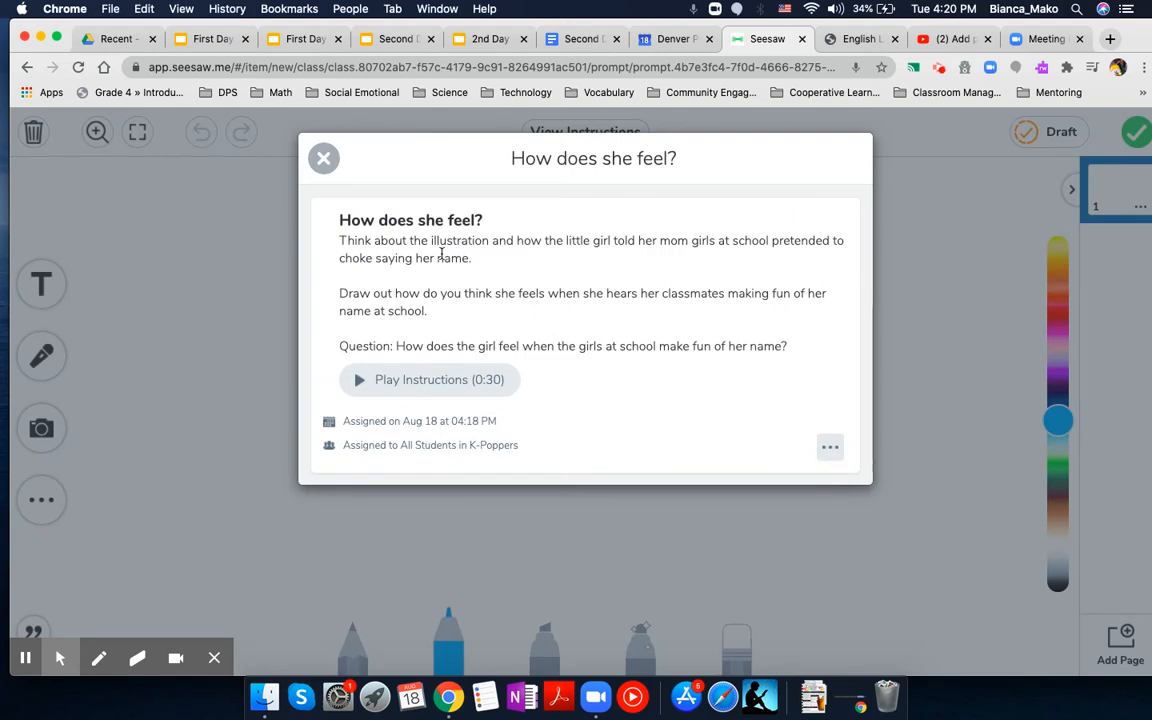
pyautogui.click(424, 386)
pyautogui.click(471, 384)
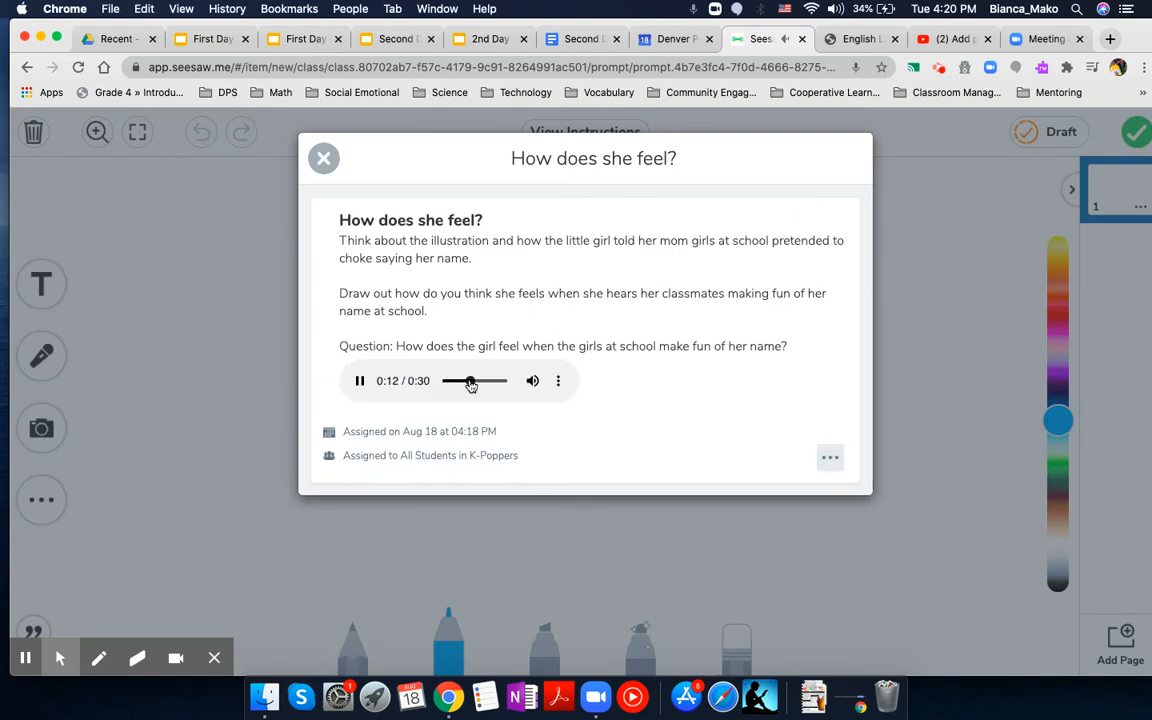
pyautogui.click(322, 158)
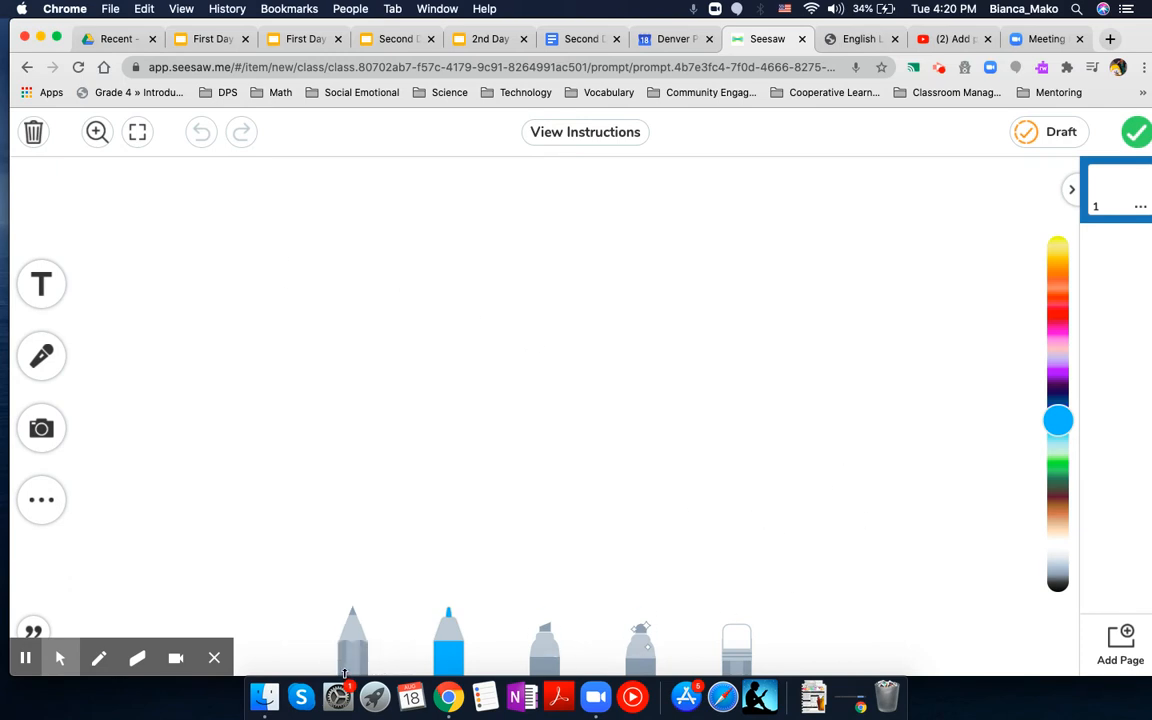
# Step: Draw freehand dark grey strokes with the pencil on the blank canvas beside the colour bar
pyautogui.click(352, 652)
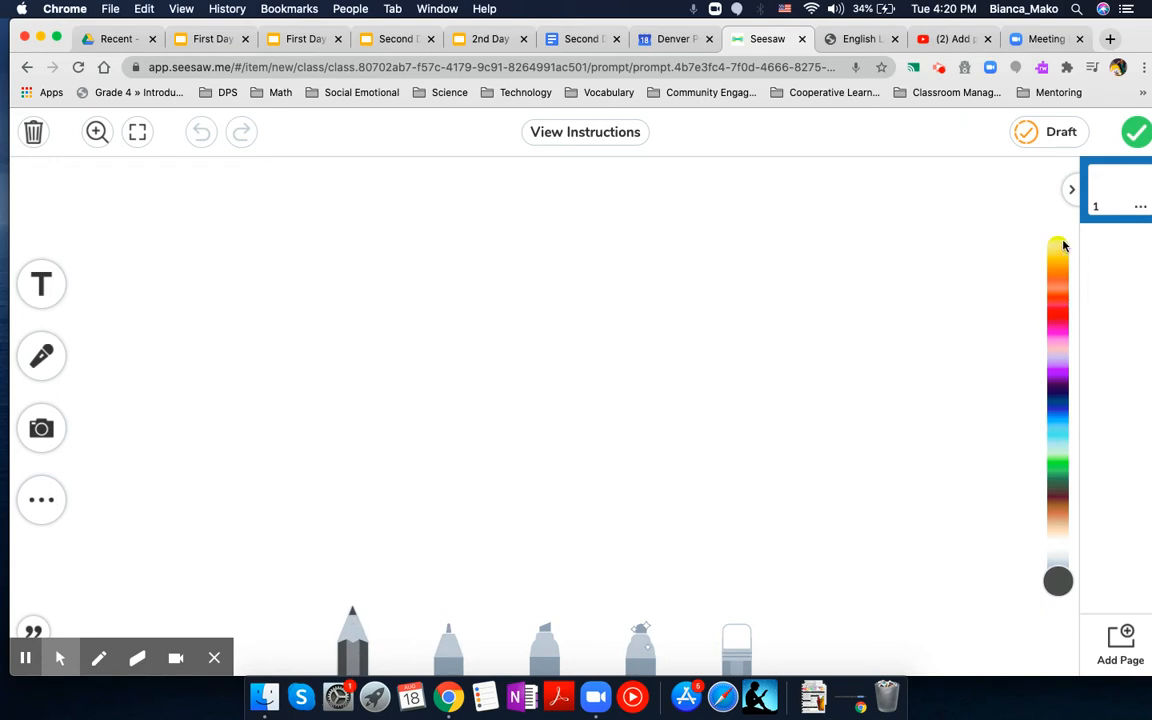
pyautogui.moveTo(179, 670)
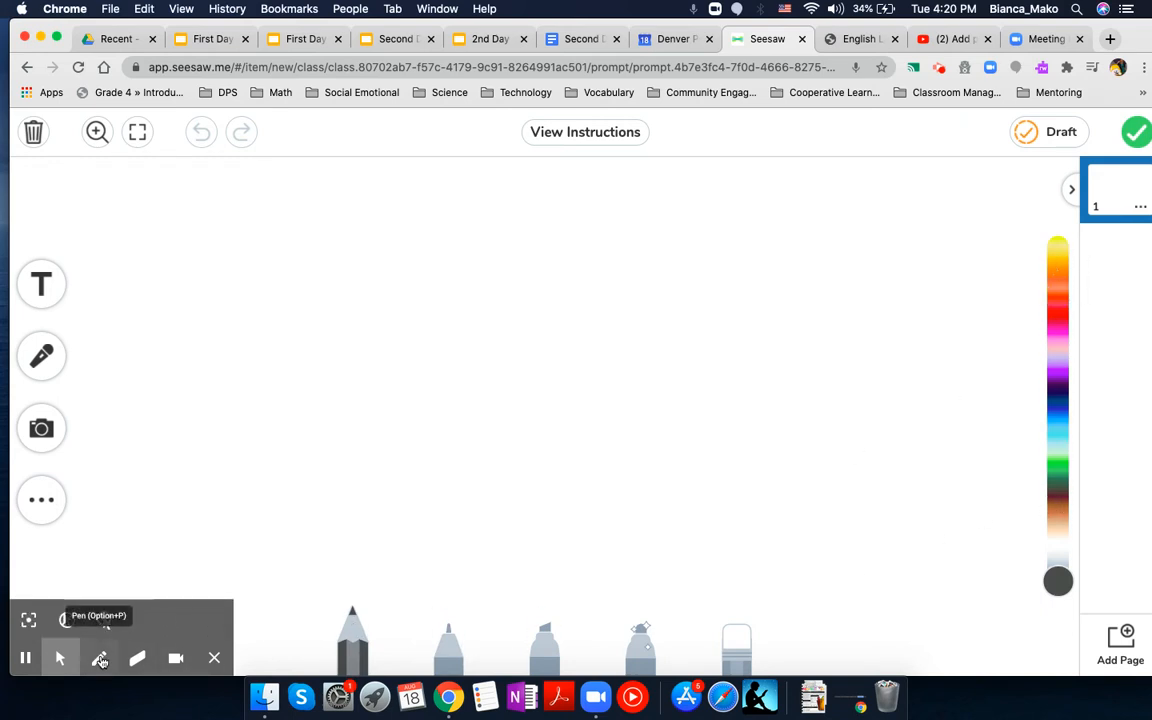
pyautogui.click(105, 620)
pyautogui.moveTo(1010, 405)
pyautogui.mouseDown()
pyautogui.moveTo(1018, 270)
pyautogui.moveTo(1010, 450)
pyautogui.moveTo(1005, 252)
pyautogui.moveTo(1018, 527)
pyautogui.moveTo(1014, 266)
pyautogui.moveTo(1021, 483)
pyautogui.moveTo(981, 280)
pyautogui.mouseUp()
# Step: Erase all the pencil strokes beside the colour bar with the eraser
pyautogui.click(736, 640)
pyautogui.moveTo(993, 274)
pyautogui.mouseDown()
pyautogui.moveTo(1000, 481)
pyautogui.moveTo(1023, 494)
pyautogui.moveTo(800, 638)
pyautogui.mouseUp()
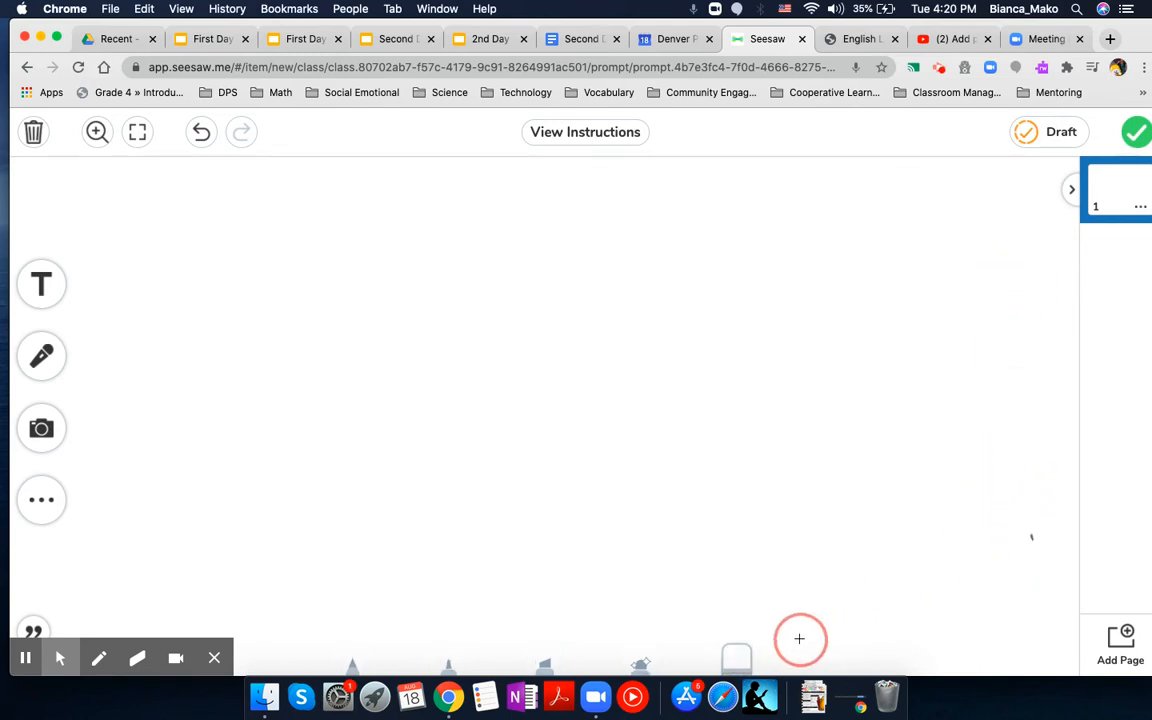
pyautogui.click(728, 631)
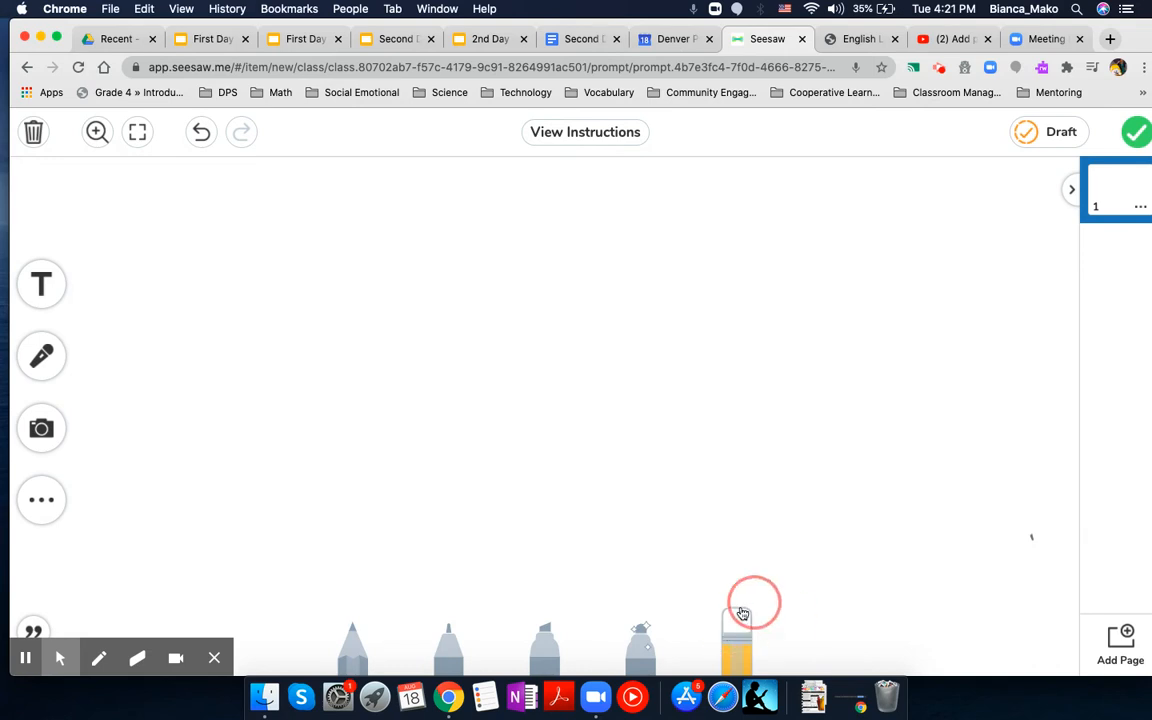
pyautogui.click(752, 636)
pyautogui.click(982, 540)
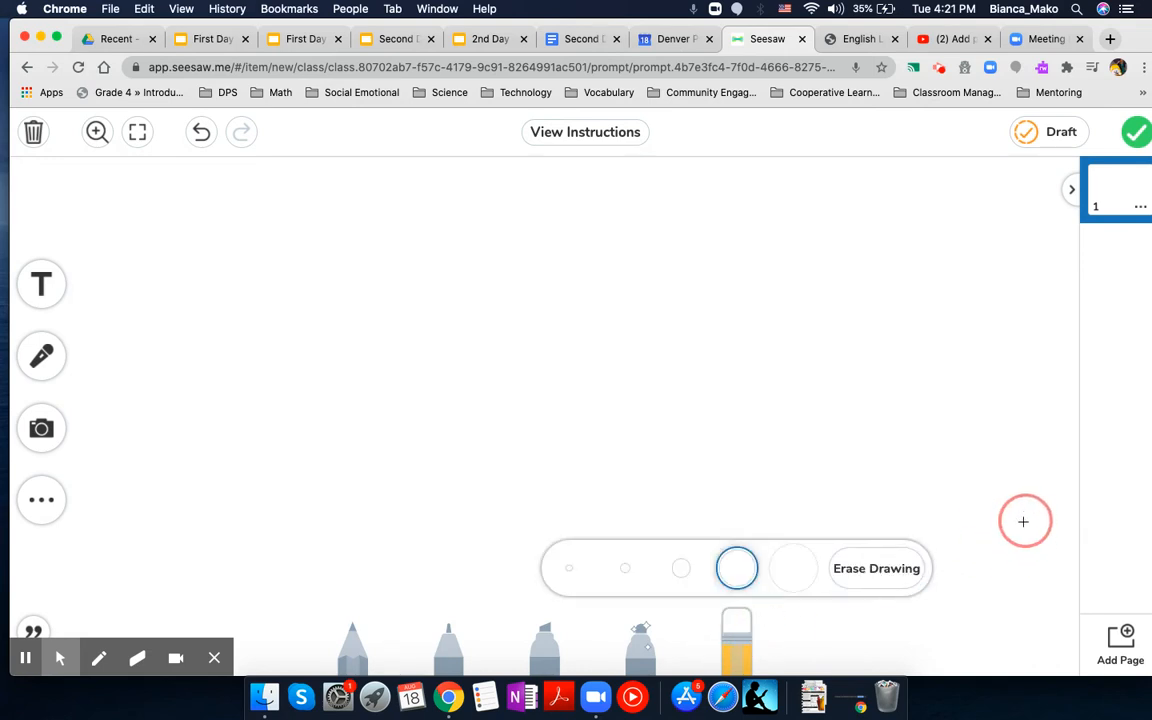
pyautogui.click(735, 638)
pyautogui.click(734, 636)
pyautogui.click(735, 628)
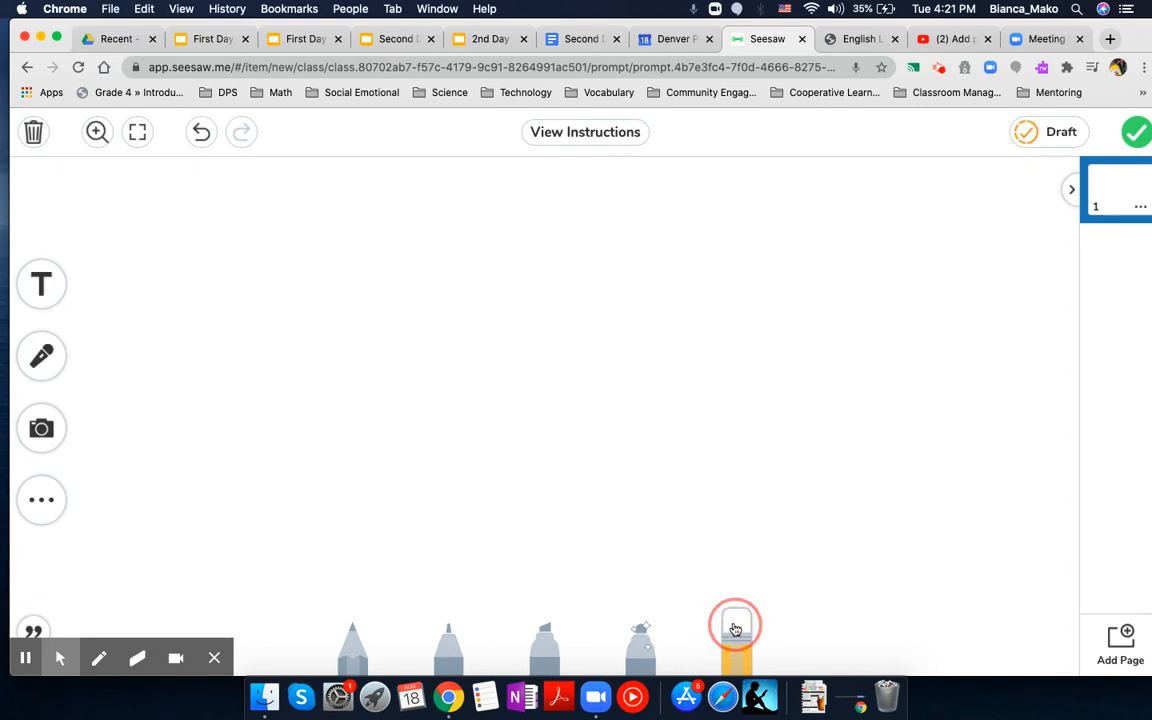
pyautogui.click(878, 484)
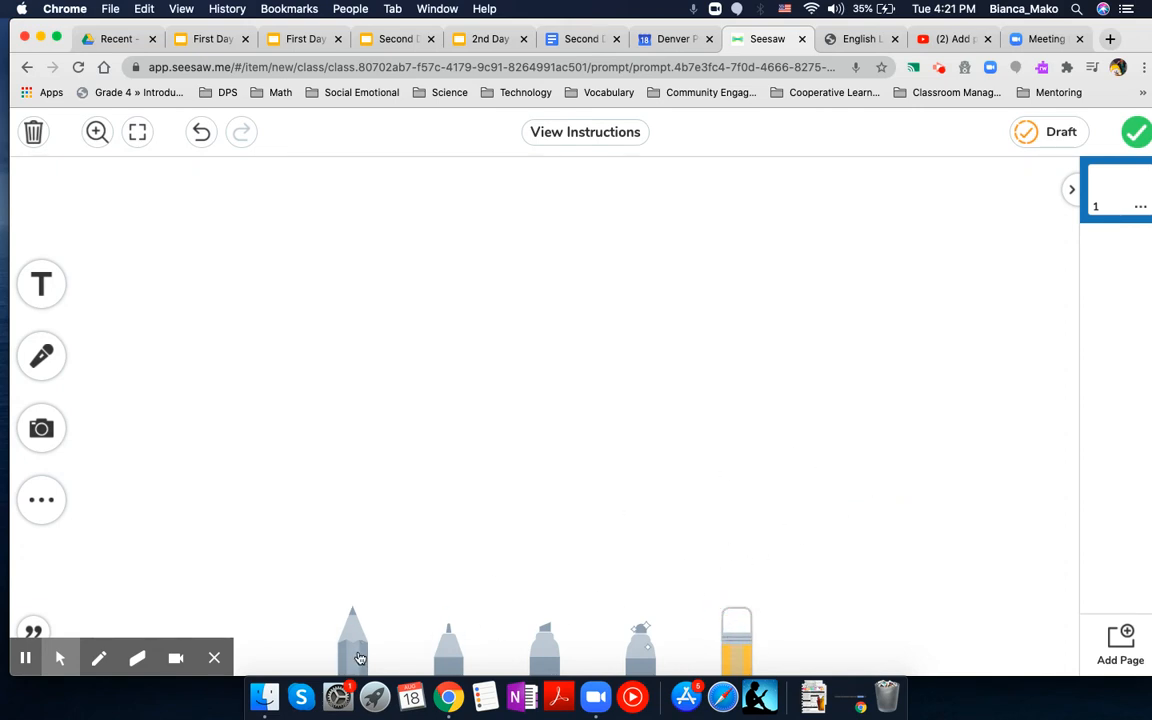
# Step: Return to the pencil, try black as its colour, and finally set it to red
pyautogui.click(356, 655)
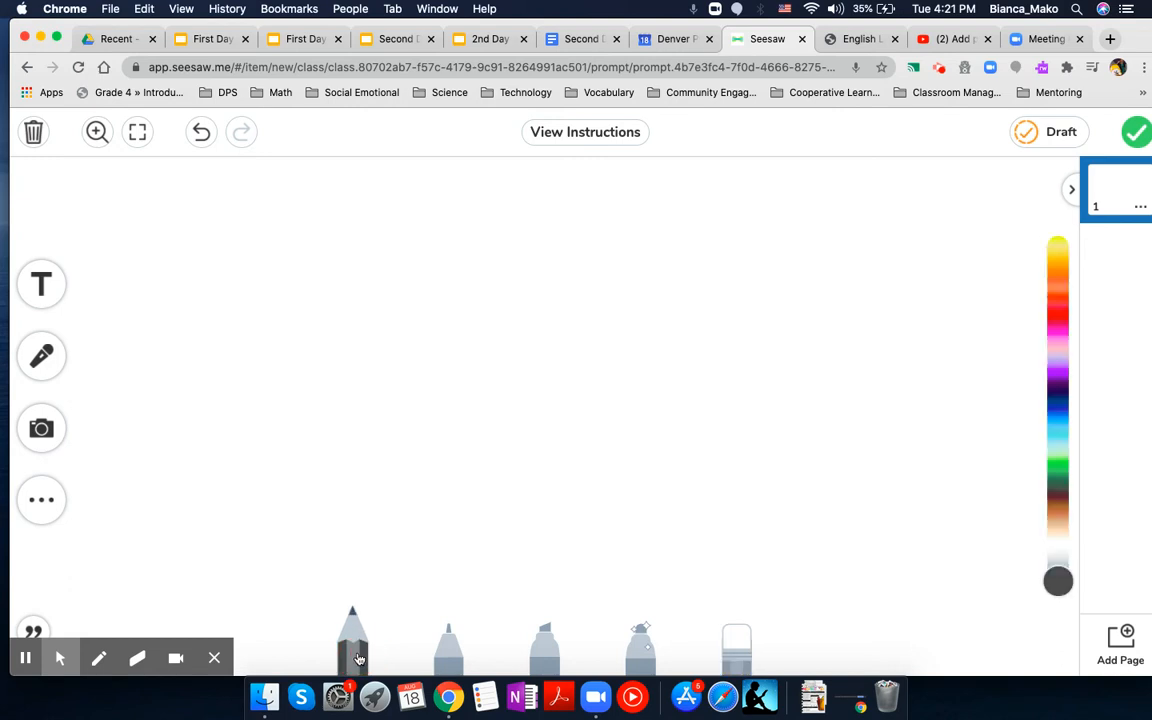
pyautogui.click(1047, 583)
pyautogui.moveTo(1067, 585); pyautogui.dragTo(1063, 595)
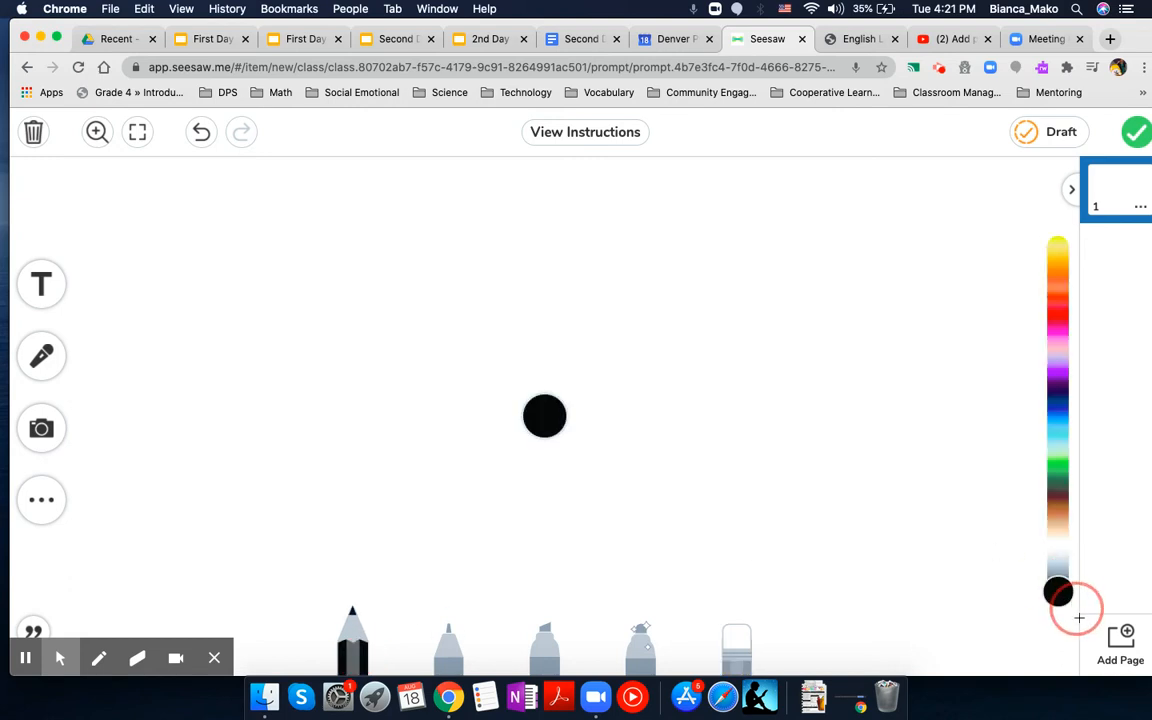
pyautogui.click(1064, 595)
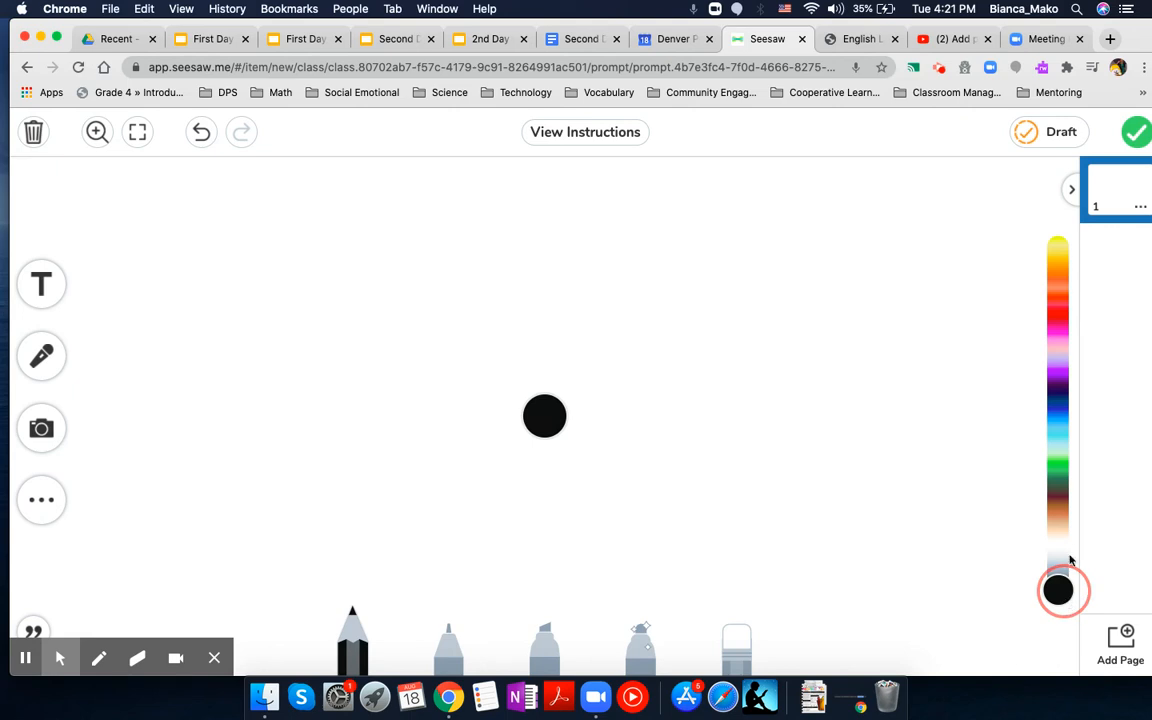
pyautogui.moveTo(1058, 590)
pyautogui.mouseDown()
pyautogui.moveTo(1065, 292)
pyautogui.moveTo(1055, 507)
pyautogui.moveTo(1056, 324)
pyautogui.mouseUp()
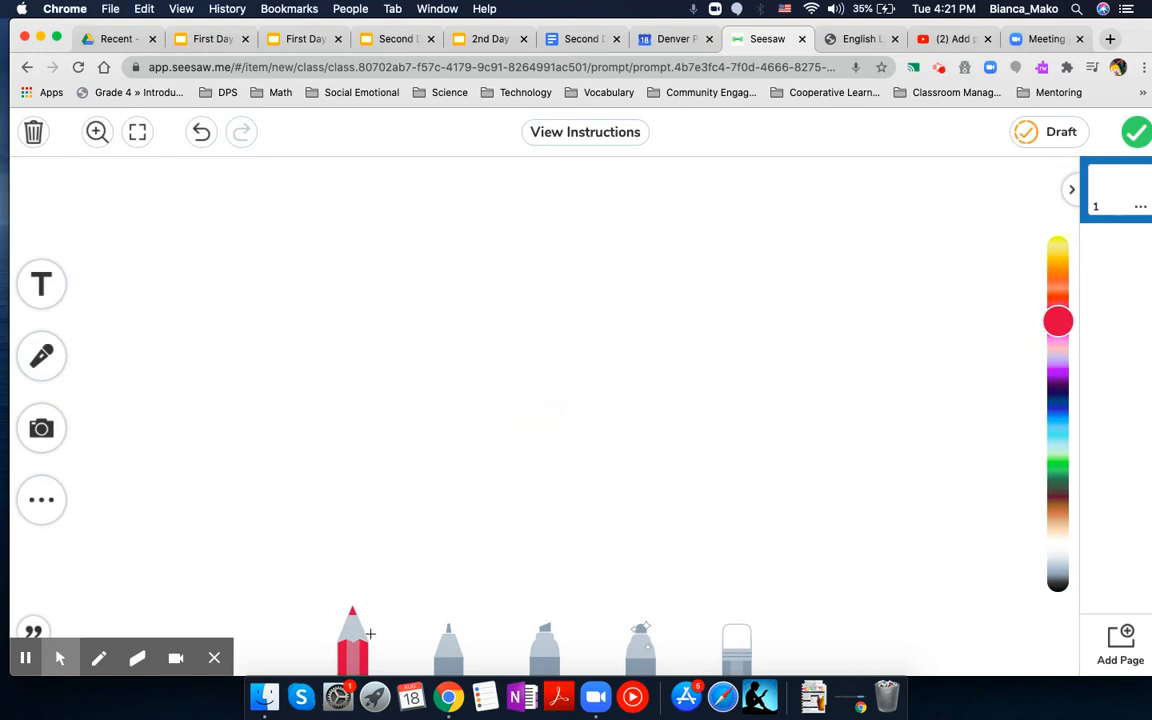
# Step: Draw a looping blue squiggle with the marker in the middle of the canvas and rub it out with the eraser
pyautogui.click(446, 650)
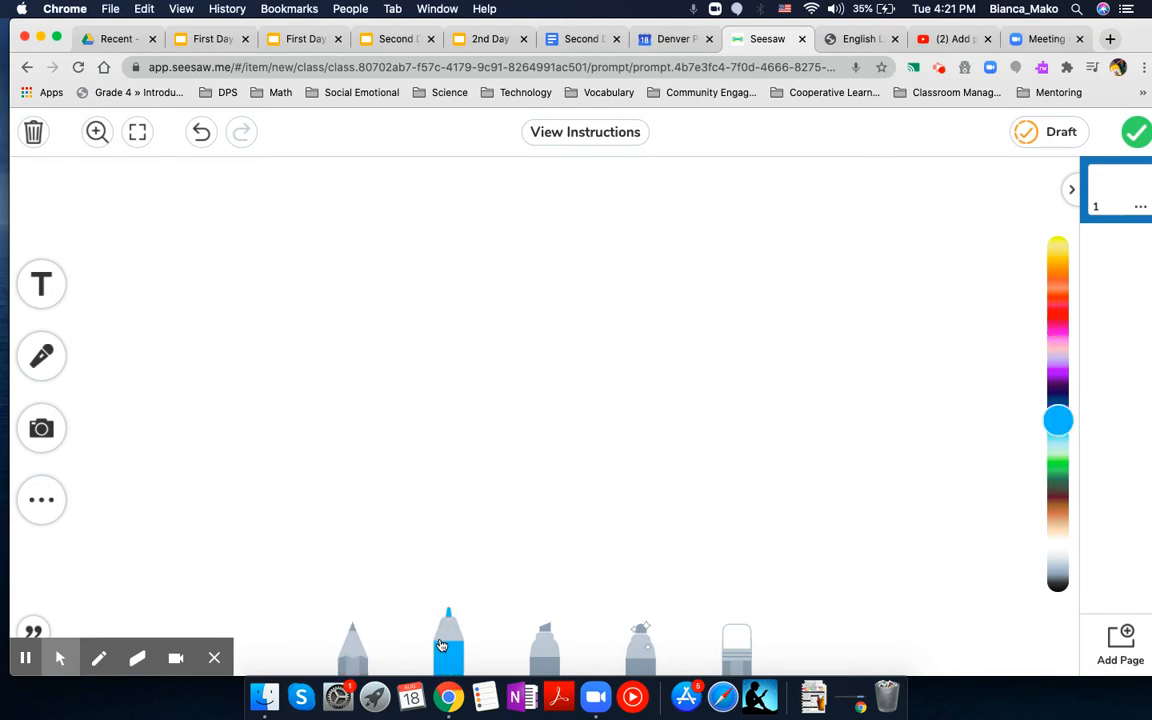
pyautogui.moveTo(422, 458)
pyautogui.mouseDown()
pyautogui.moveTo(638, 381)
pyautogui.moveTo(612, 501)
pyautogui.moveTo(411, 327)
pyautogui.moveTo(509, 426)
pyautogui.mouseUp()
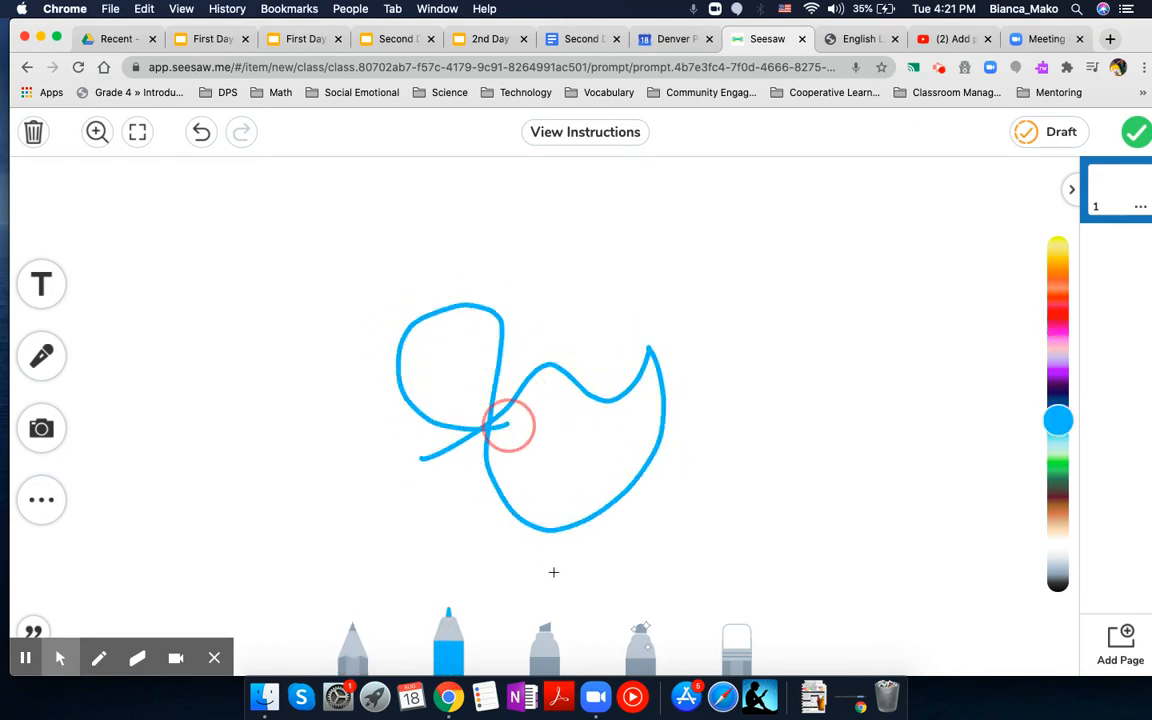
pyautogui.click(731, 640)
pyautogui.moveTo(668, 456)
pyautogui.mouseDown()
pyautogui.moveTo(599, 509)
pyautogui.moveTo(597, 481)
pyautogui.moveTo(427, 370)
pyautogui.moveTo(566, 314)
pyautogui.moveTo(609, 342)
pyautogui.moveTo(576, 399)
pyautogui.moveTo(551, 490)
pyautogui.moveTo(517, 504)
pyautogui.moveTo(419, 414)
pyautogui.mouseUp()
# Step: Draw an angled red line with the highlighter in the middle of the canvas and rub it out with the eraser
pyautogui.click(545, 650)
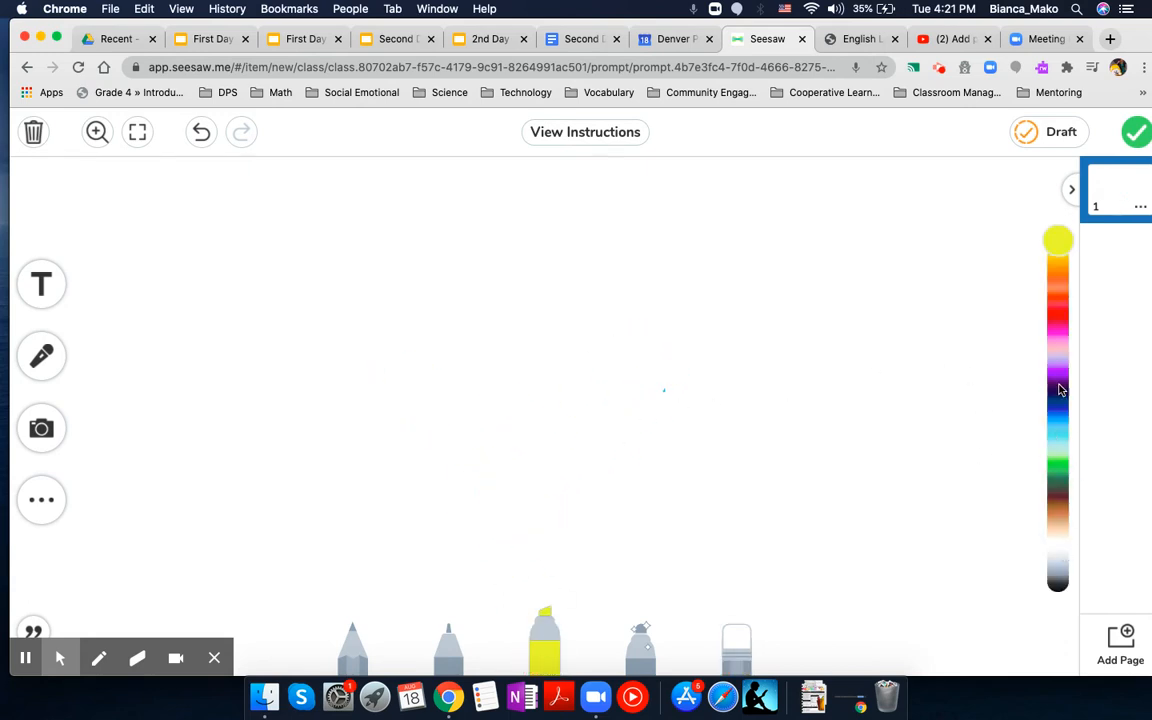
pyautogui.click(1060, 321)
pyautogui.moveTo(411, 360)
pyautogui.mouseDown()
pyautogui.moveTo(589, 315)
pyautogui.moveTo(611, 427)
pyautogui.mouseUp()
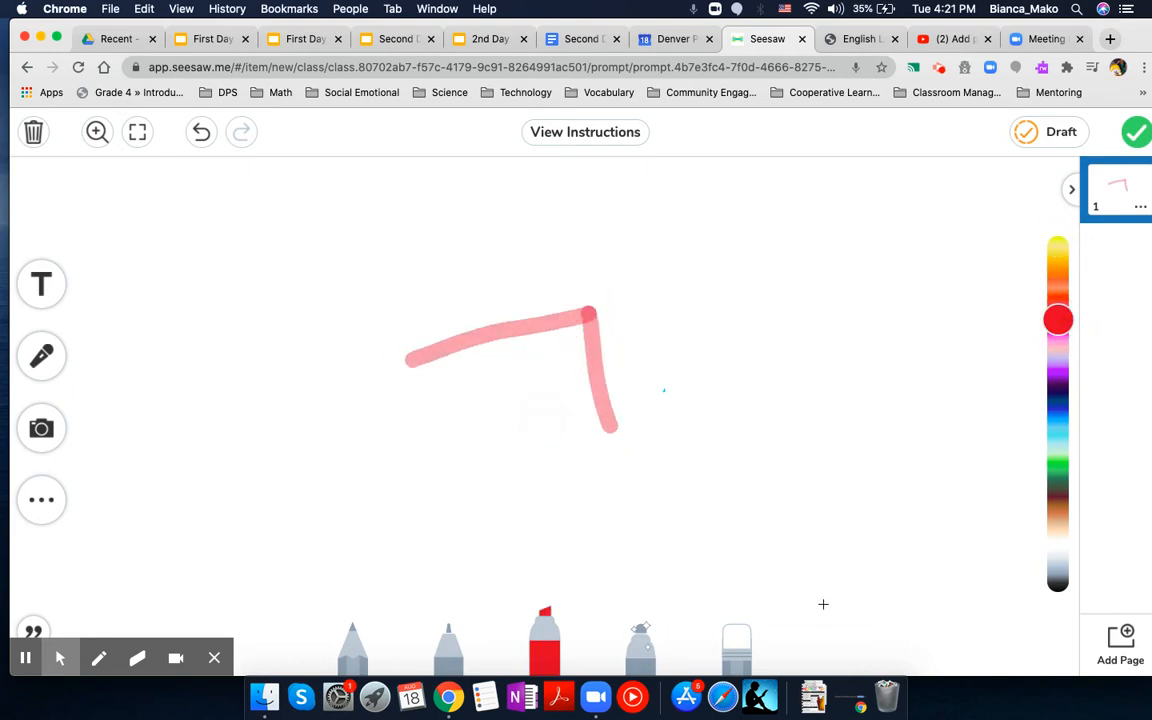
pyautogui.click(737, 645)
pyautogui.moveTo(661, 432)
pyautogui.mouseDown()
pyautogui.moveTo(605, 414)
pyautogui.moveTo(591, 366)
pyautogui.moveTo(552, 324)
pyautogui.moveTo(411, 355)
pyautogui.moveTo(575, 320)
pyautogui.mouseUp()
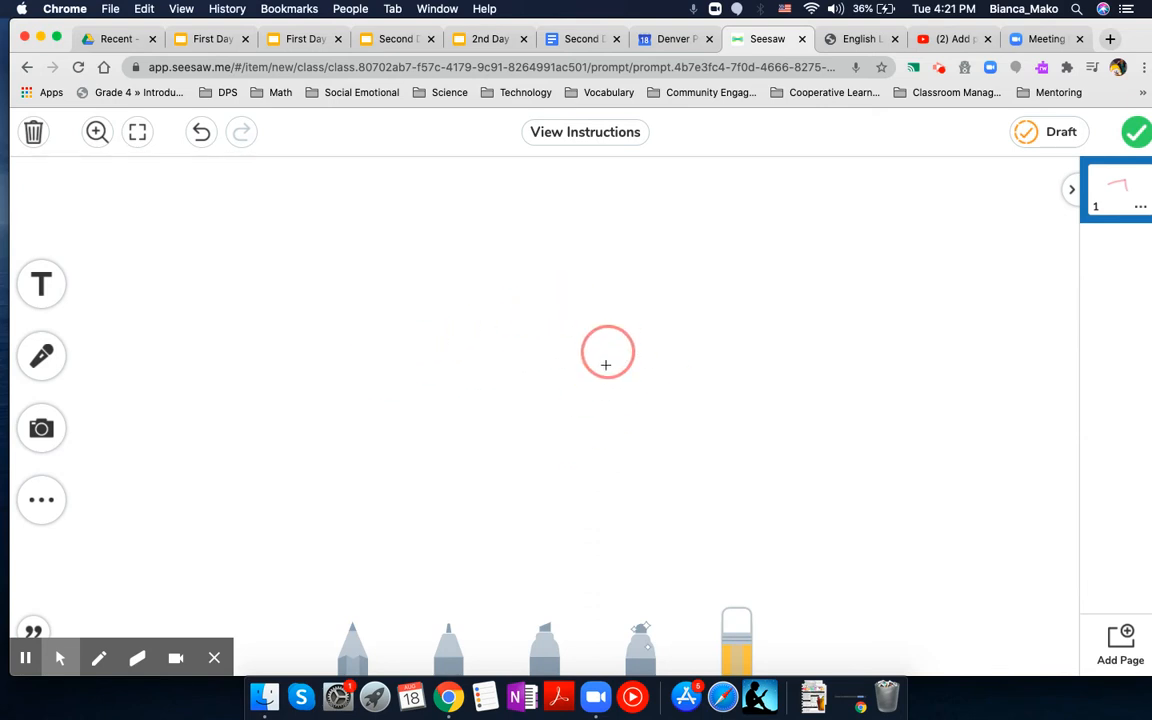
# Step: Draw four red dots and an S-shaped curve with the glow pen, and erase part of the drawing
pyautogui.click(648, 660)
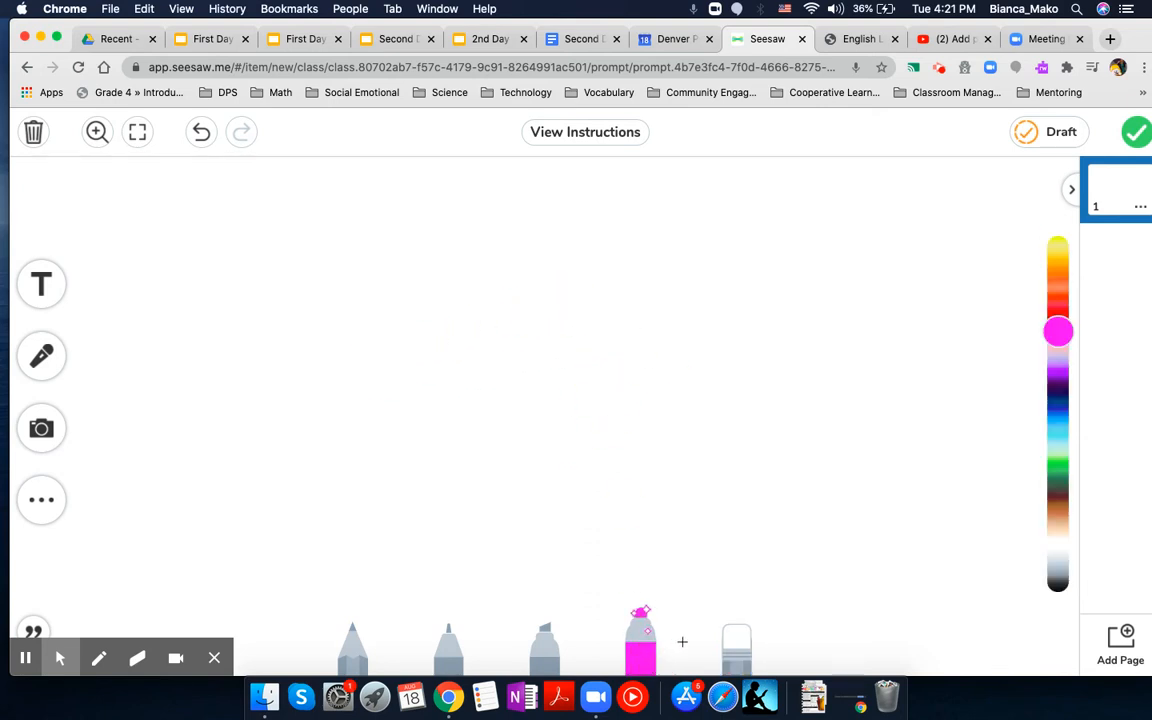
pyautogui.click(1053, 389)
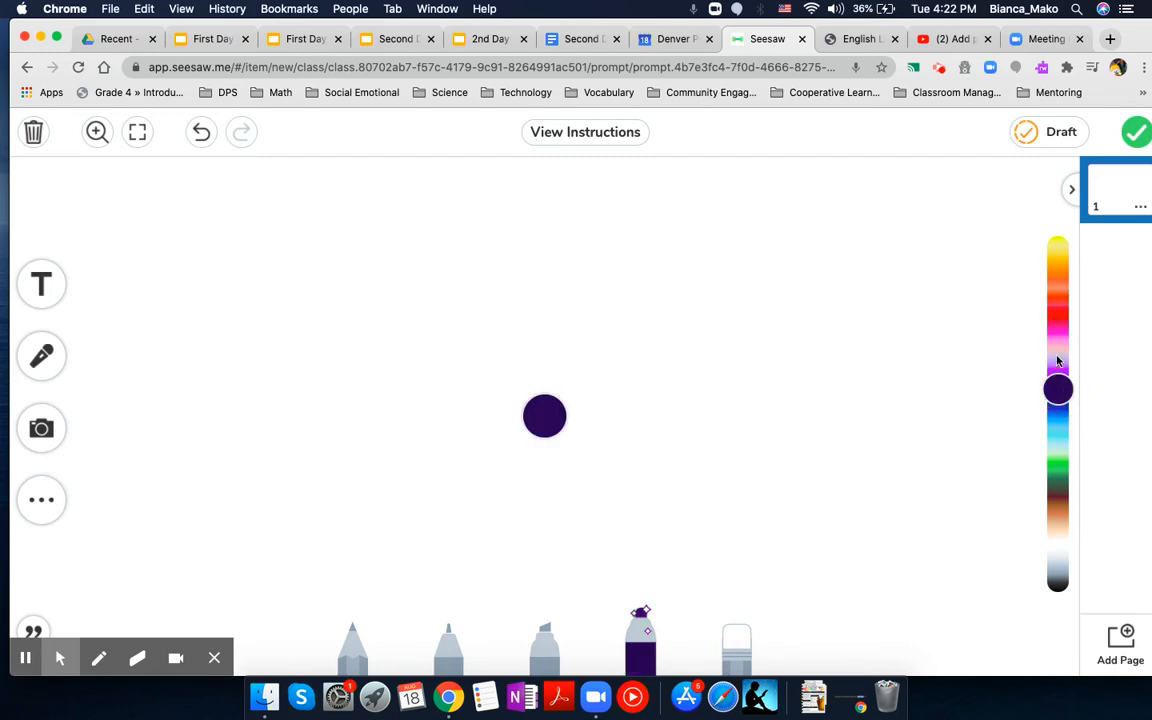
pyautogui.click(1055, 321)
pyautogui.click(377, 335)
pyautogui.click(492, 227)
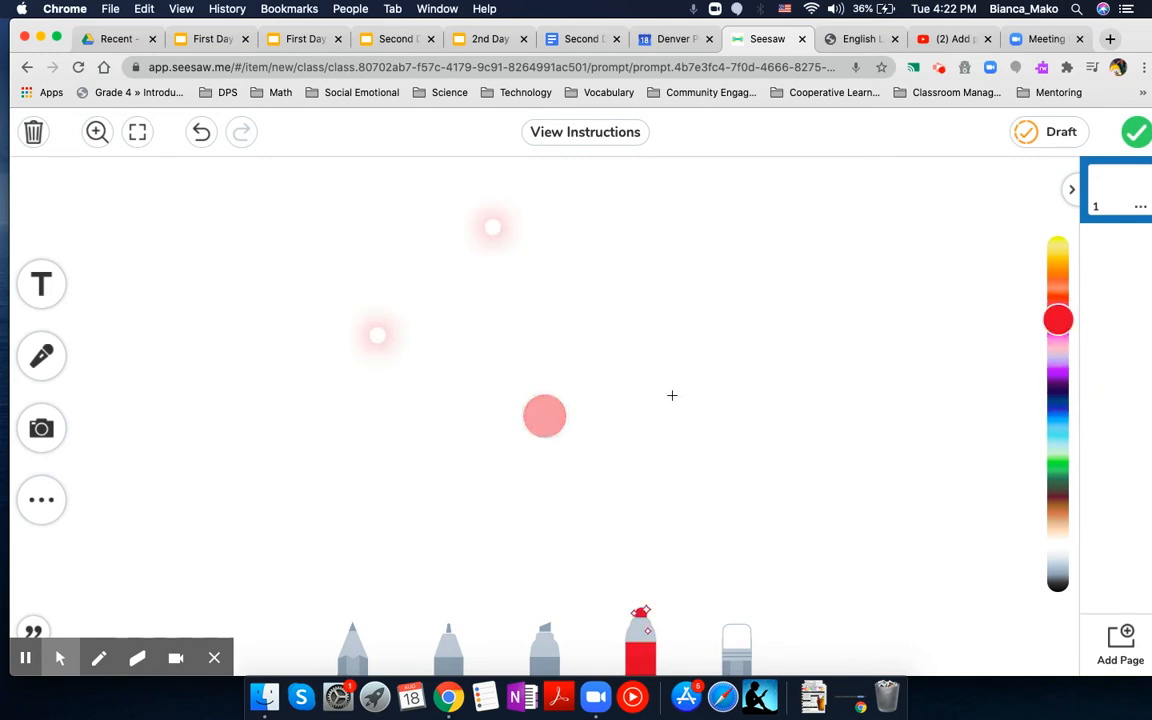
pyautogui.click(746, 354)
pyautogui.click(773, 205)
pyautogui.moveTo(690, 270)
pyautogui.mouseDown()
pyautogui.moveTo(575, 408)
pyautogui.moveTo(525, 498)
pyautogui.moveTo(384, 508)
pyautogui.mouseUp()
pyautogui.click(736, 635)
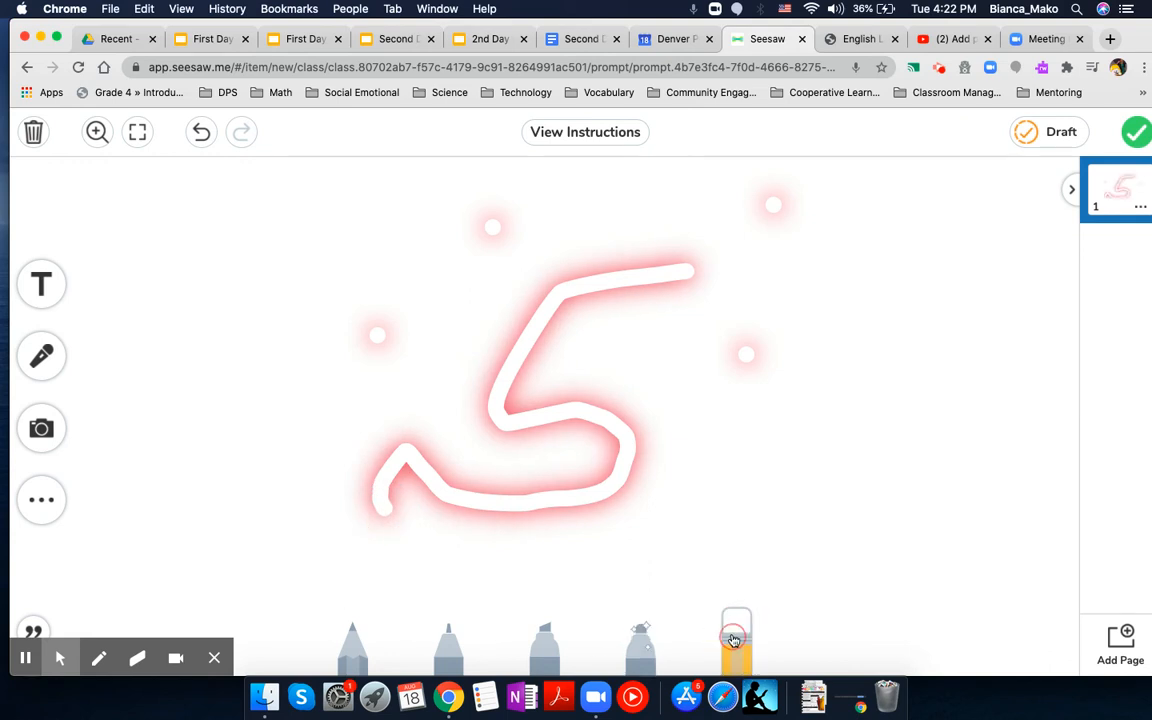
pyautogui.moveTo(657, 538)
pyautogui.mouseDown()
pyautogui.moveTo(617, 445)
pyautogui.moveTo(591, 504)
pyautogui.moveTo(522, 491)
pyautogui.moveTo(675, 442)
pyautogui.moveTo(535, 381)
pyautogui.moveTo(568, 231)
pyautogui.moveTo(676, 195)
pyautogui.moveTo(617, 320)
pyautogui.mouseUp()
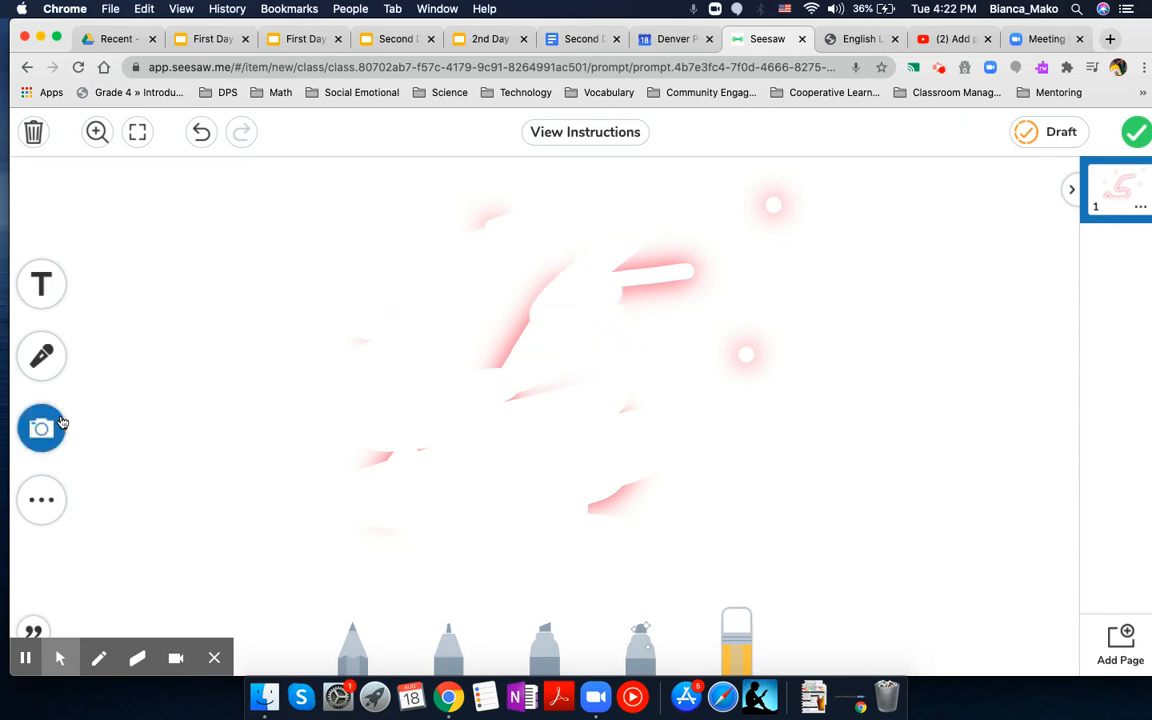
# Step: Add a text label reading "heartbroken" and place it near the upper-left corner of the canvas
pyautogui.click(41, 285)
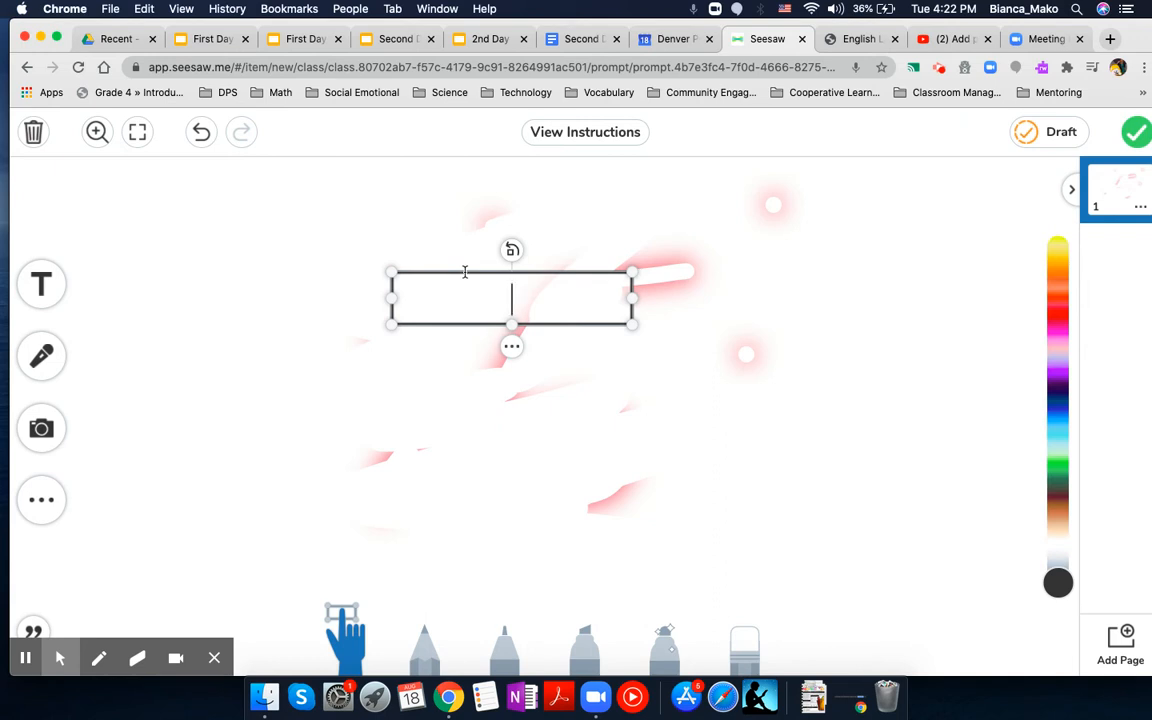
pyautogui.moveTo(464, 271); pyautogui.dragTo(264, 184)
pyautogui.click(267, 220)
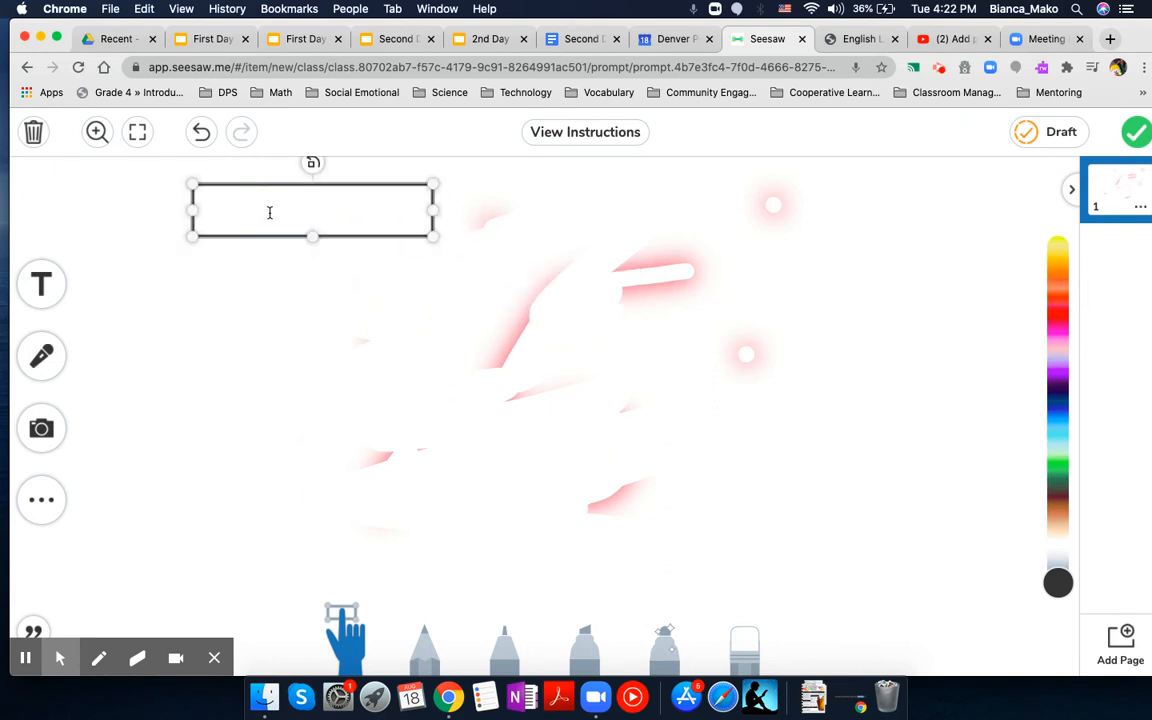
pyautogui.write('heartbrokw')
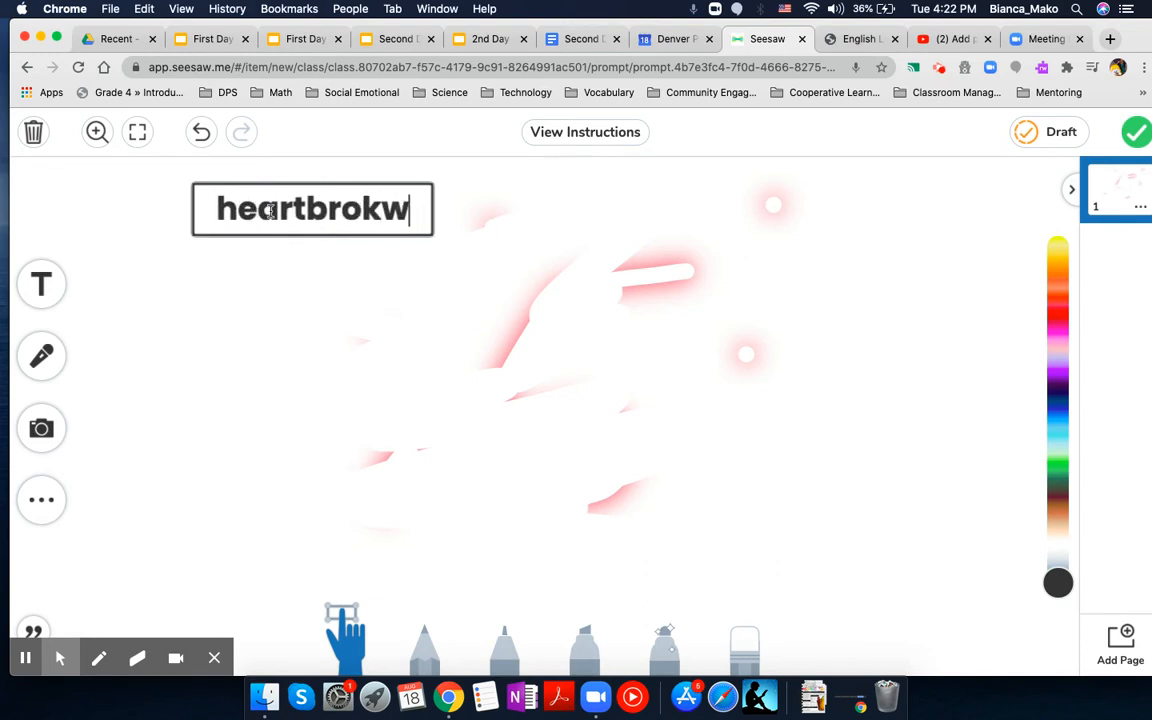
pyautogui.press('BackSpace')
pyautogui.write('en')
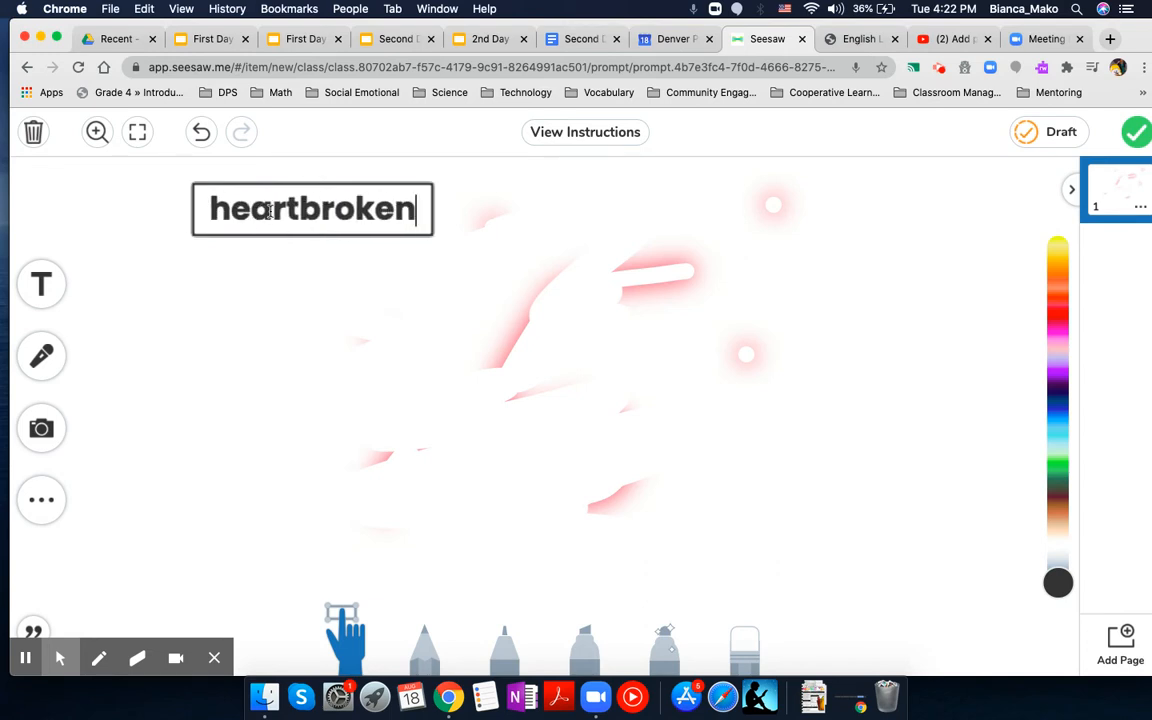
pyautogui.click(275, 309)
# Step: Record a few seconds of voice audio over the drawing, deselect the text label, and pause the recording
pyautogui.click(41, 355)
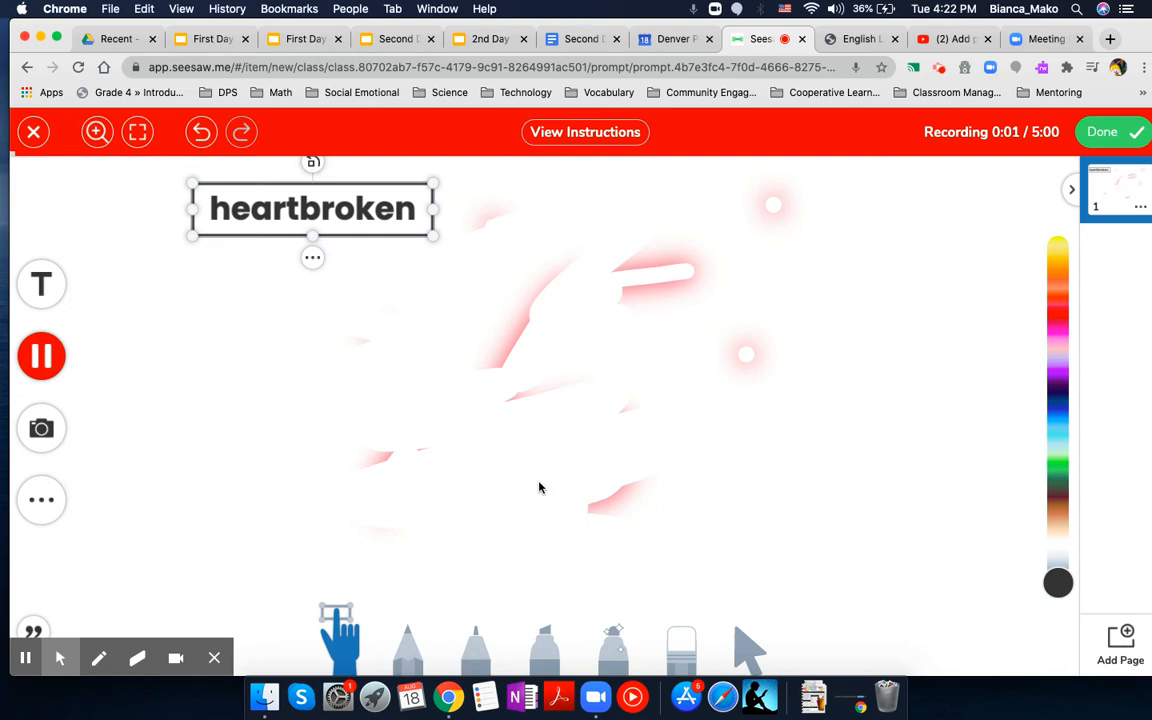
pyautogui.click(497, 311)
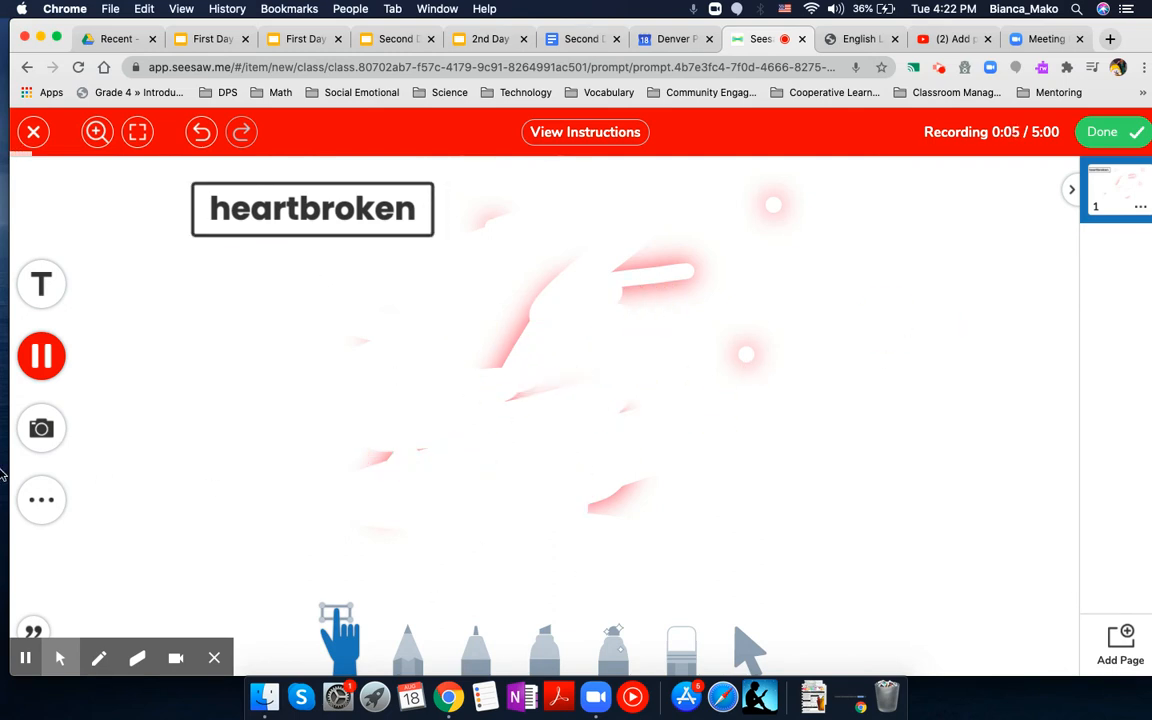
pyautogui.click(45, 362)
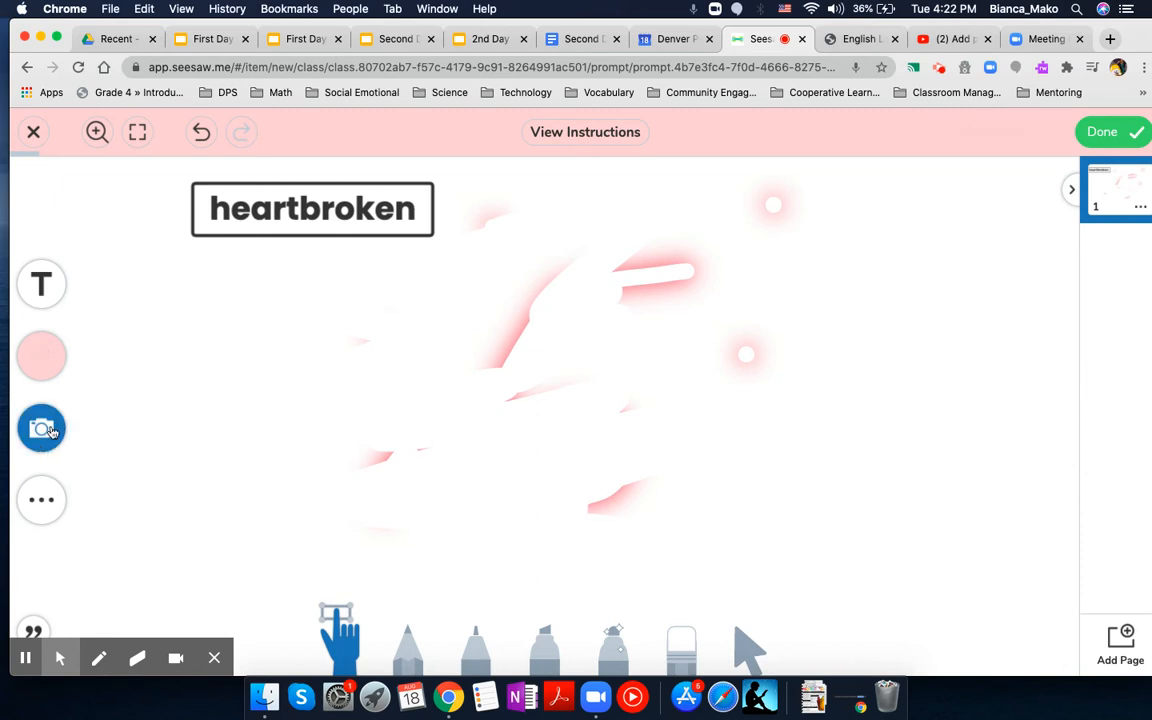
# Step: Insert the pink heart shape and enlarge it to fill the right-centre area of the canvas
pyautogui.click(44, 430)
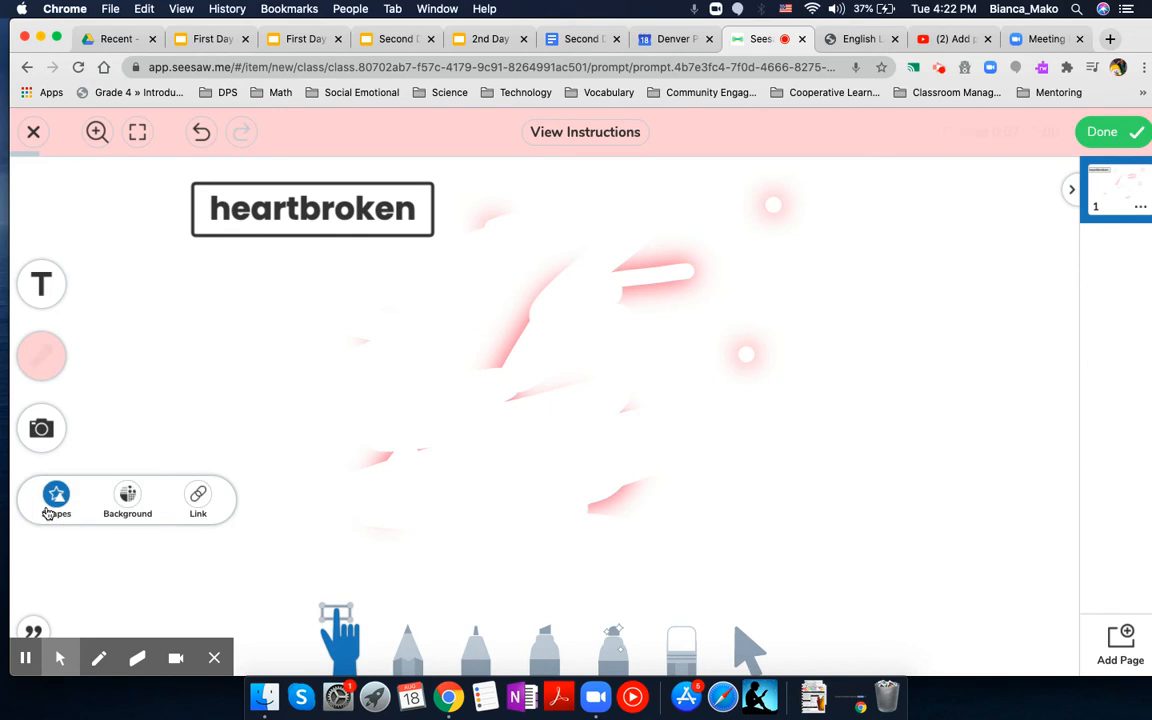
pyautogui.click(56, 503)
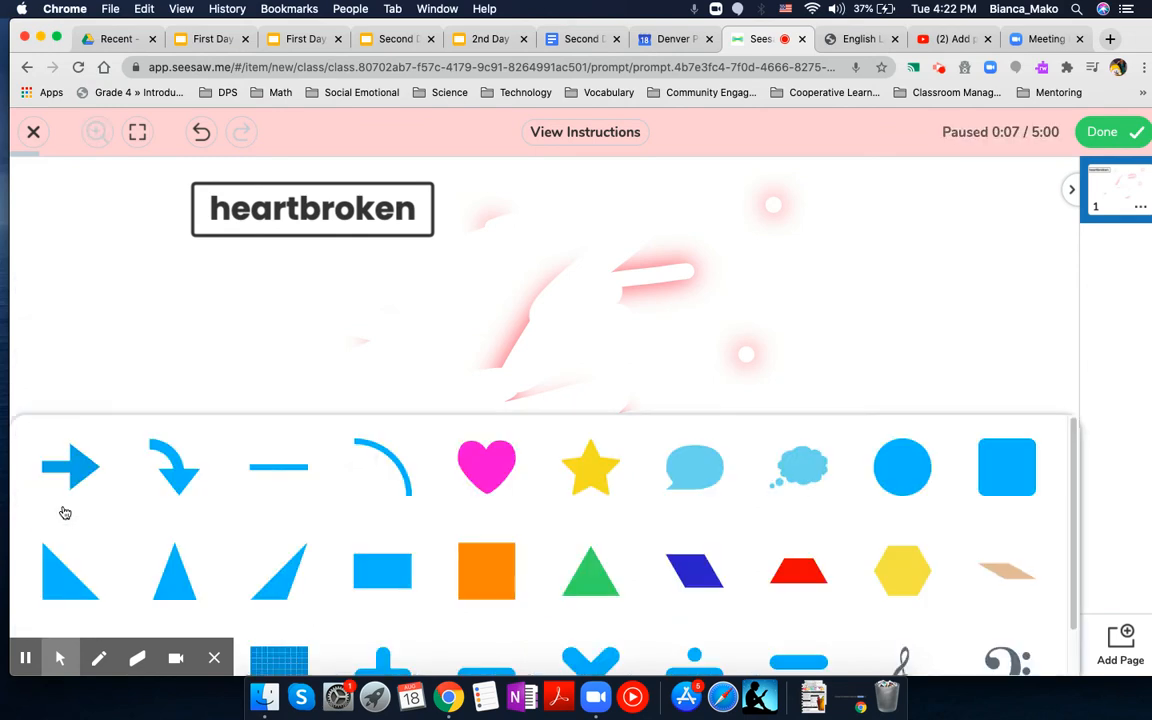
pyautogui.click(478, 472)
pyautogui.click(533, 307)
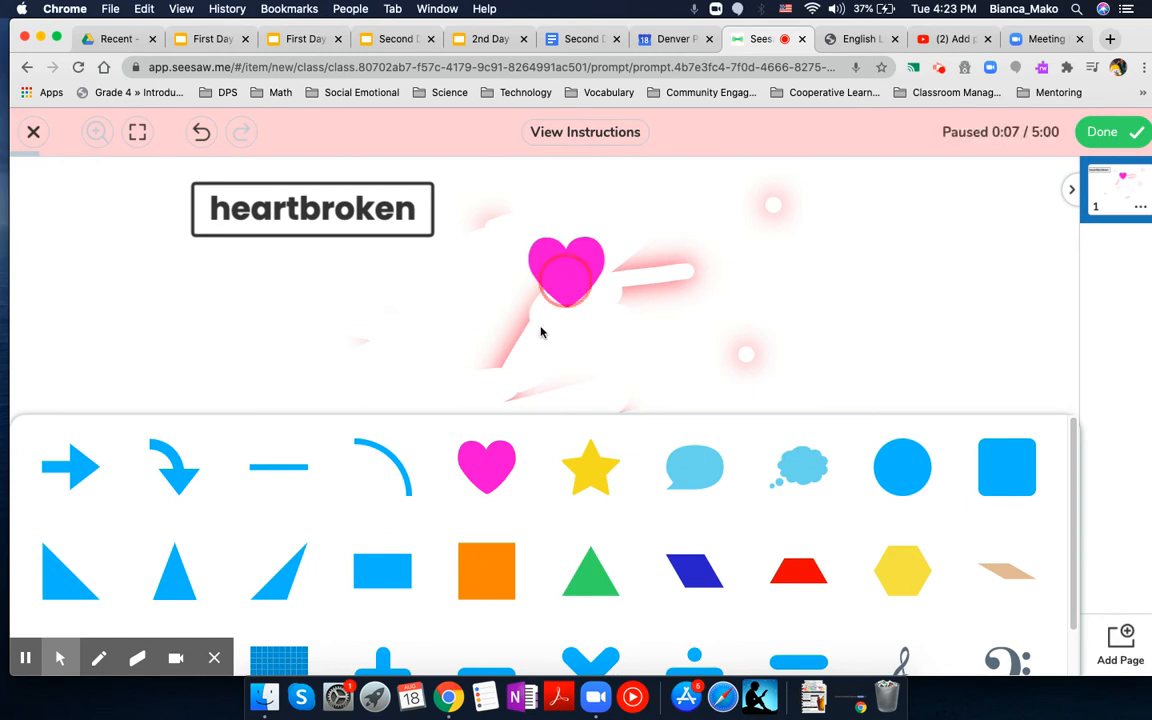
pyautogui.click(541, 305)
pyautogui.moveTo(605, 310); pyautogui.dragTo(811, 498)
# Step: Set the page background to the solid yellow-orange colour
pyautogui.click(45, 500)
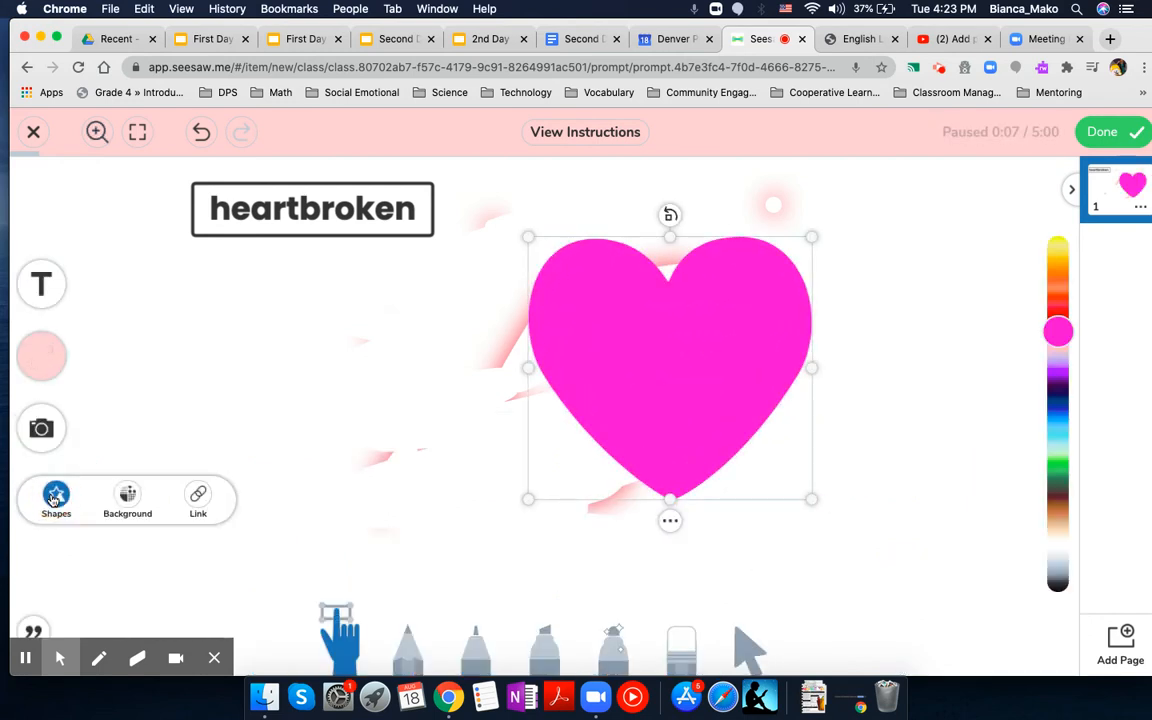
pyautogui.click(147, 509)
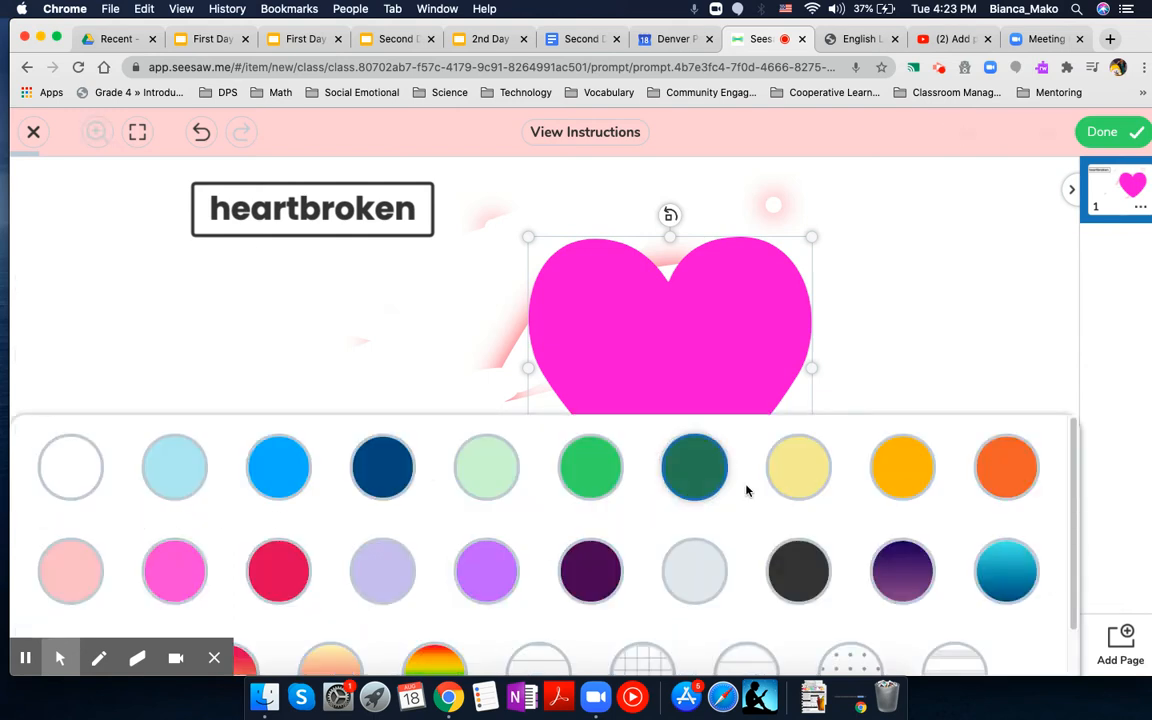
pyautogui.click(903, 465)
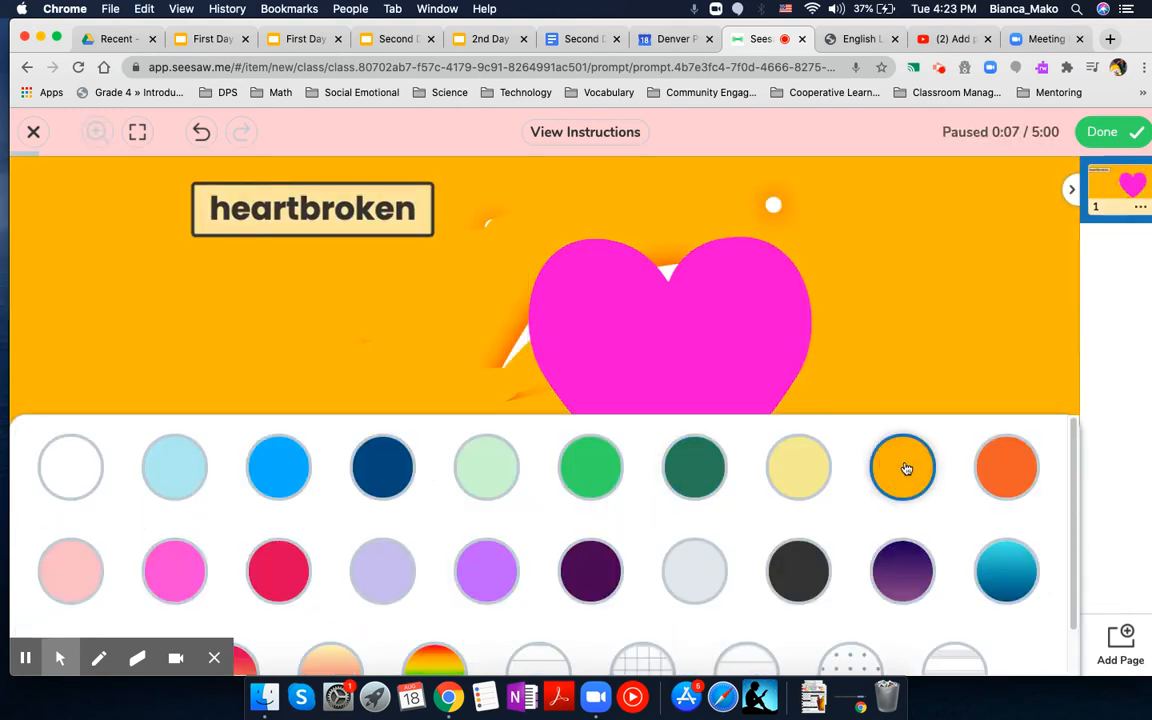
pyautogui.click(961, 308)
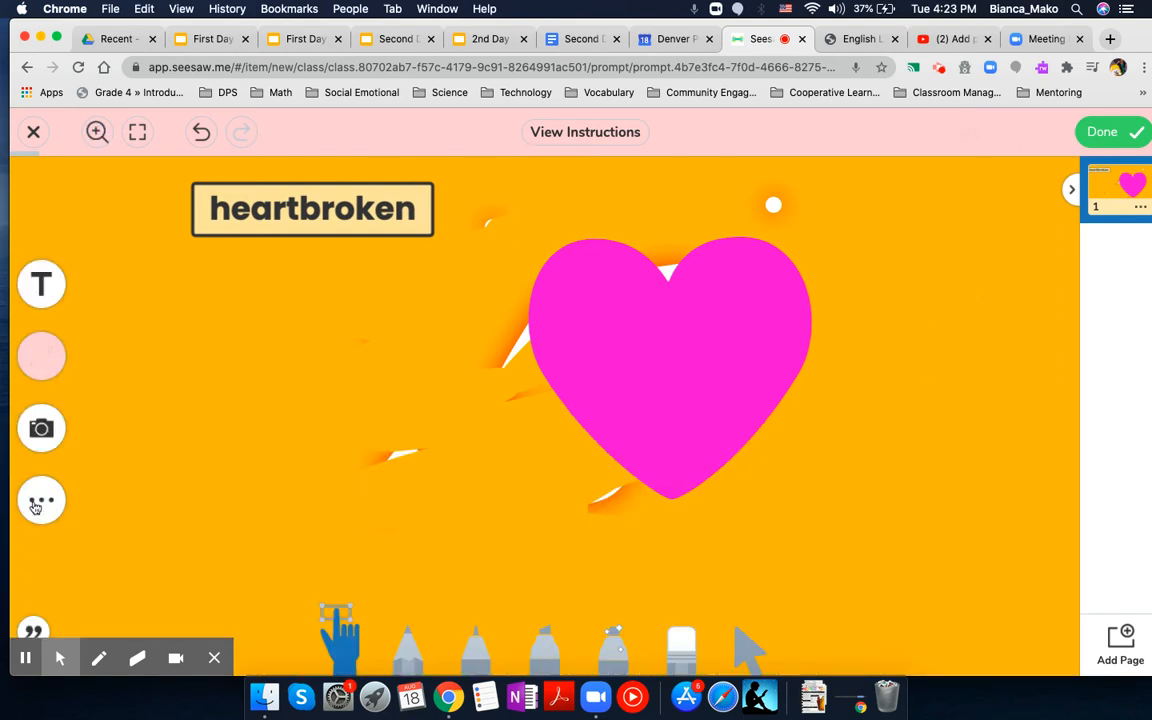
# Step: Open the option for adding a link to the drawing and leave it again
pyautogui.click(37, 505)
pyautogui.click(196, 496)
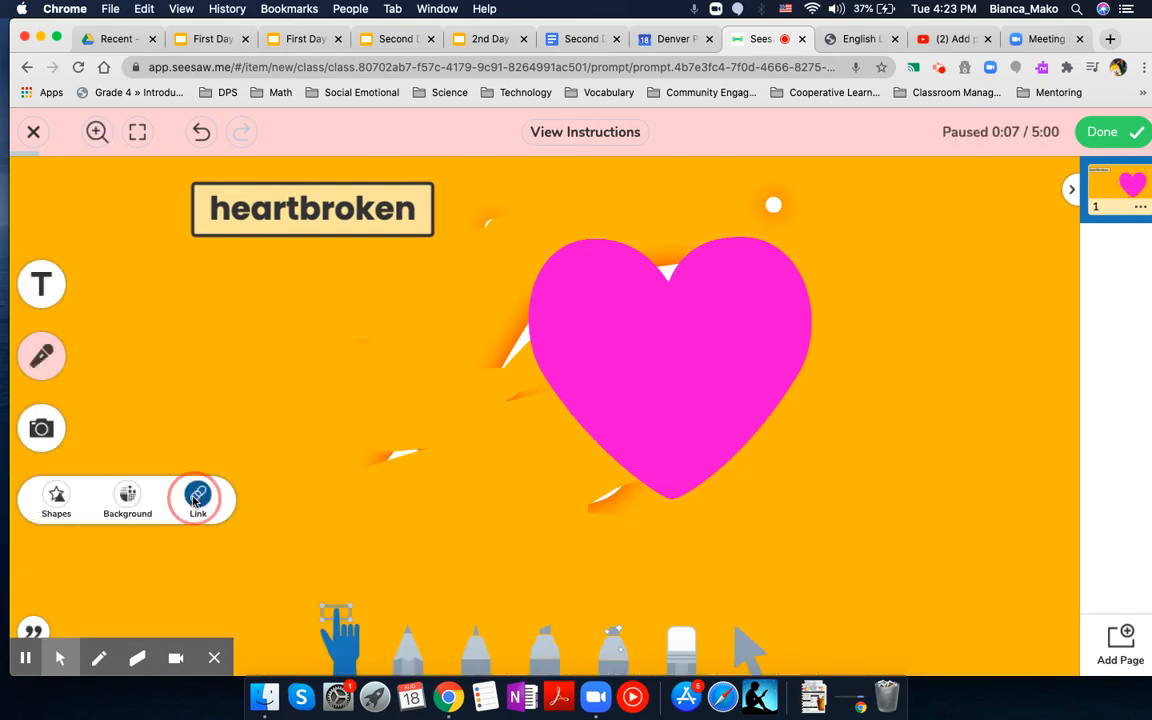
pyautogui.click(970, 318)
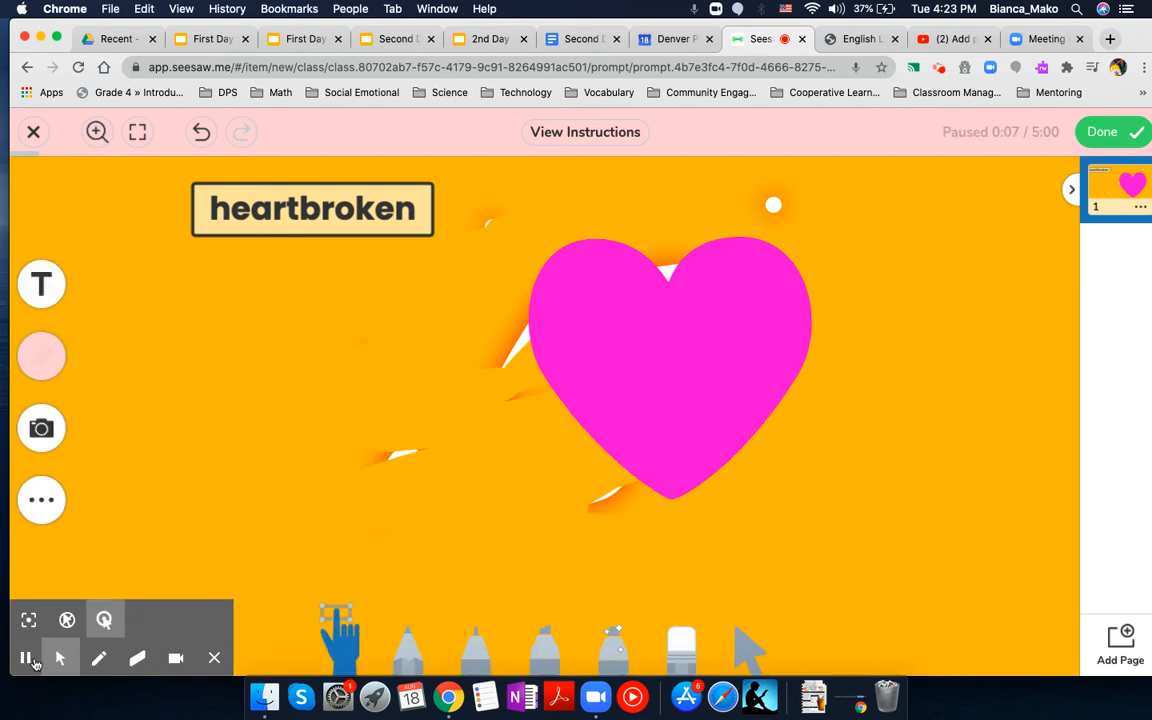
# Step: Add the text caption "Eureka!" to the page
pyautogui.click(214, 657)
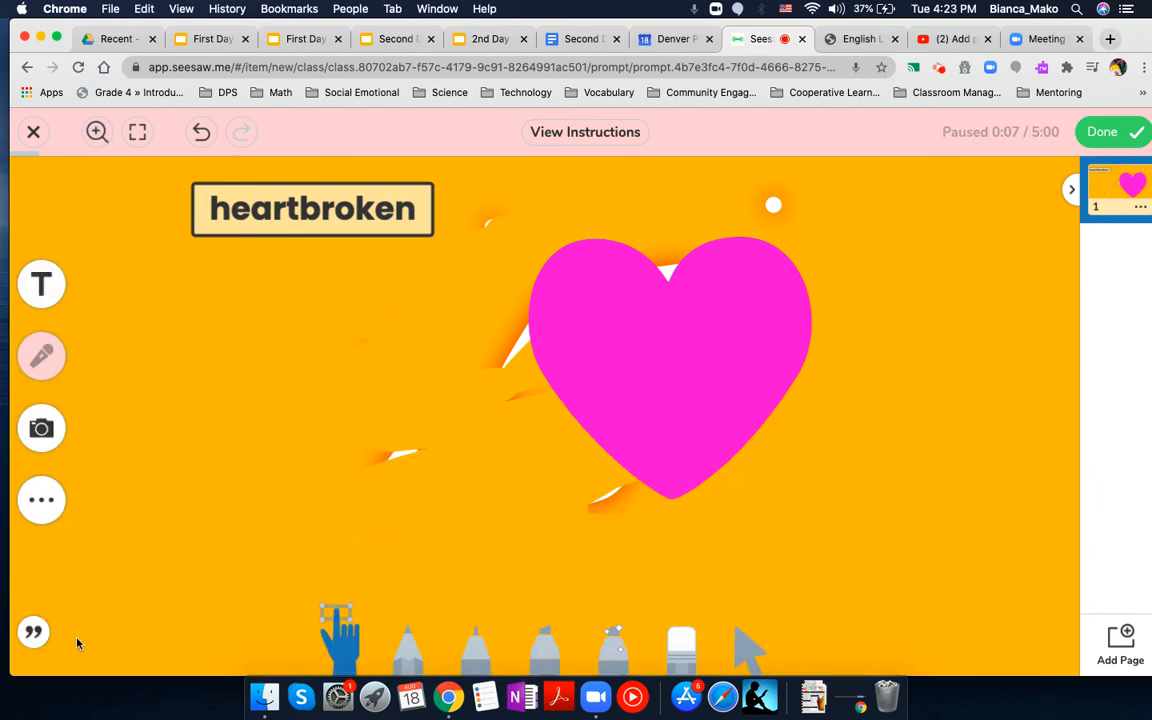
pyautogui.click(43, 636)
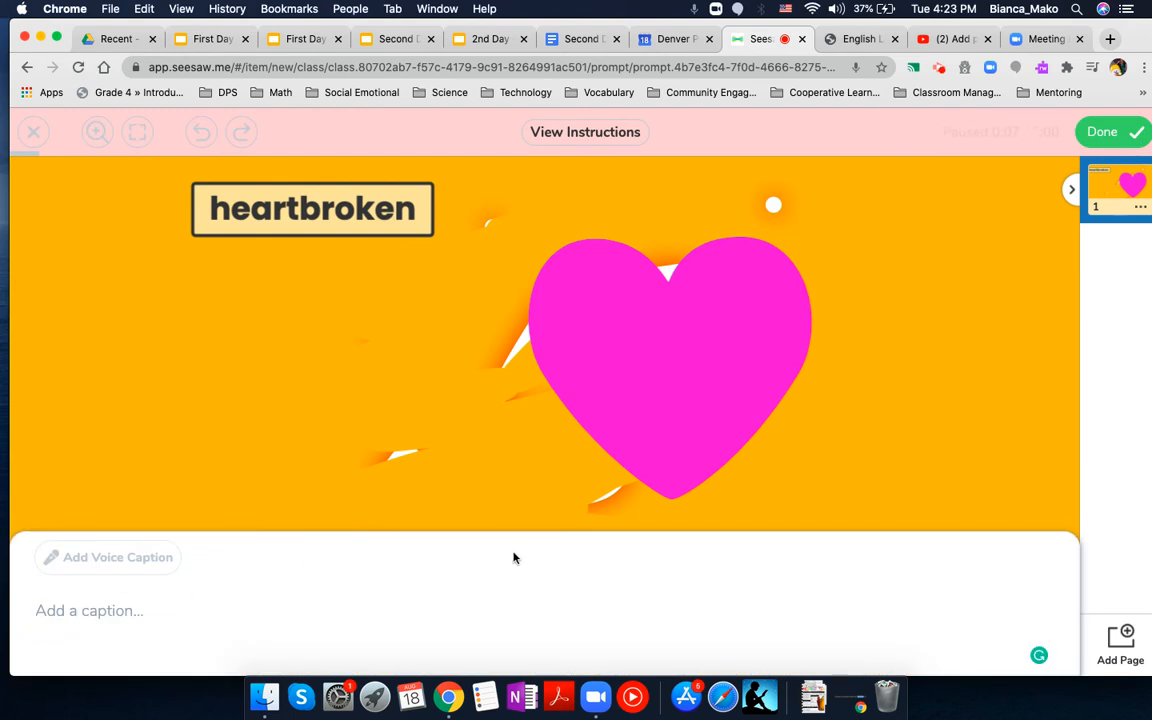
pyautogui.click(116, 602)
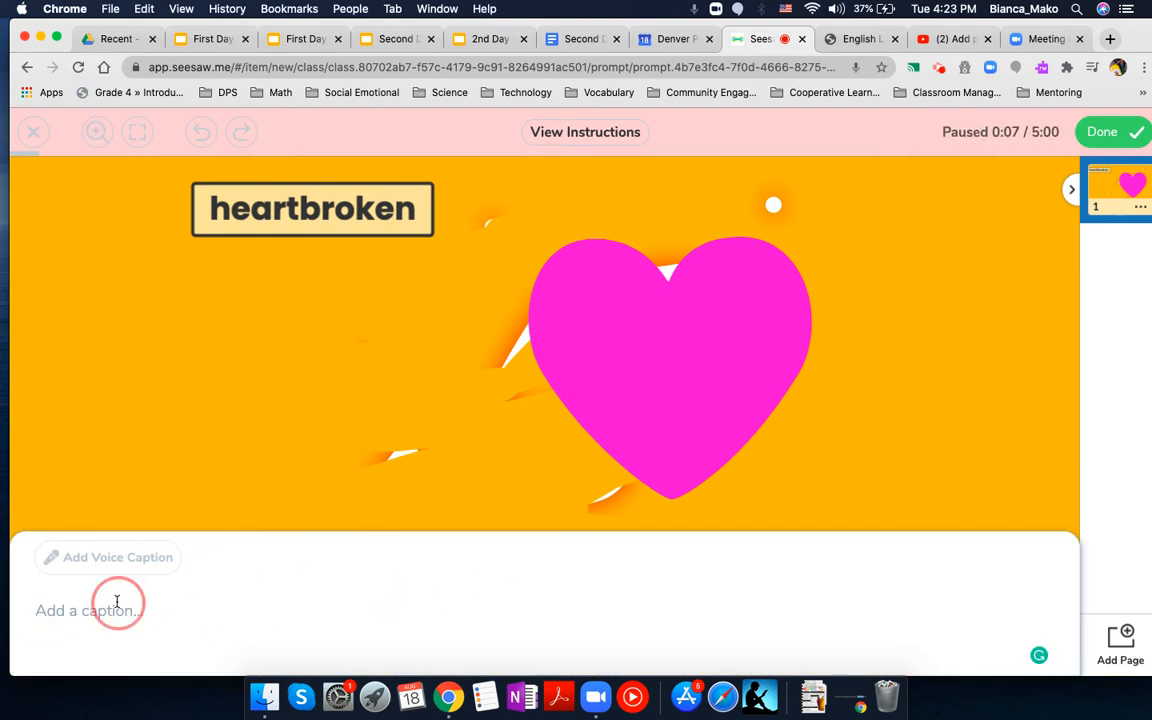
pyautogui.click(150, 621)
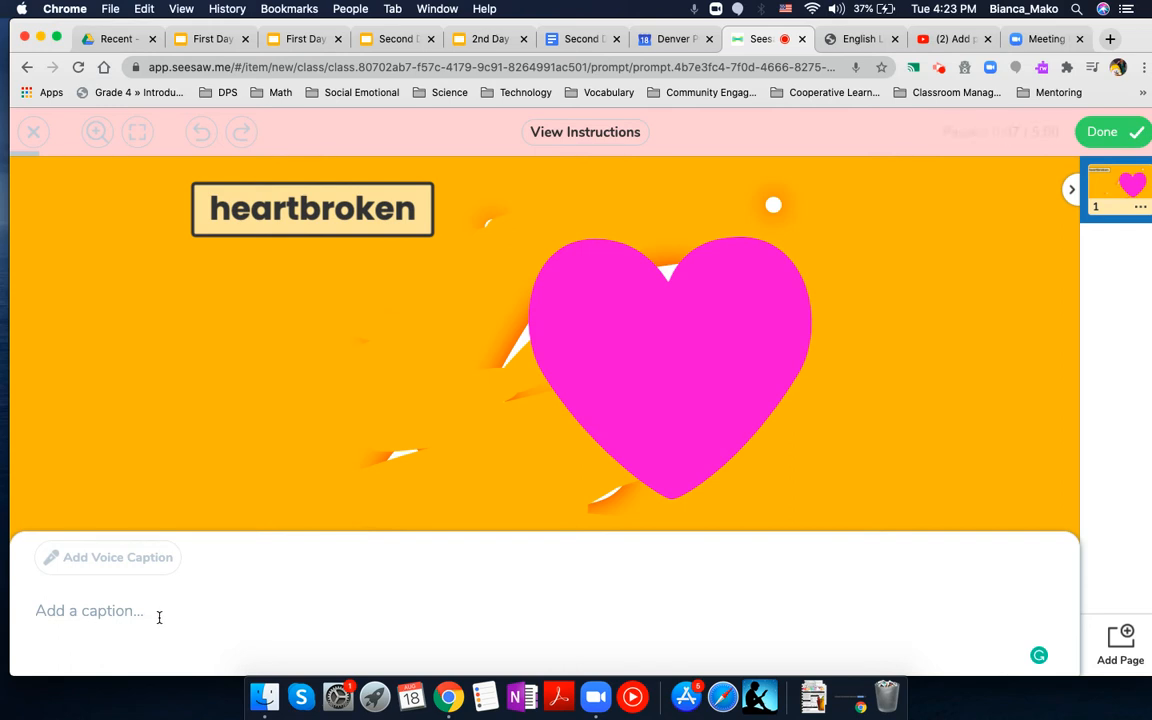
pyautogui.write('Eureka!')
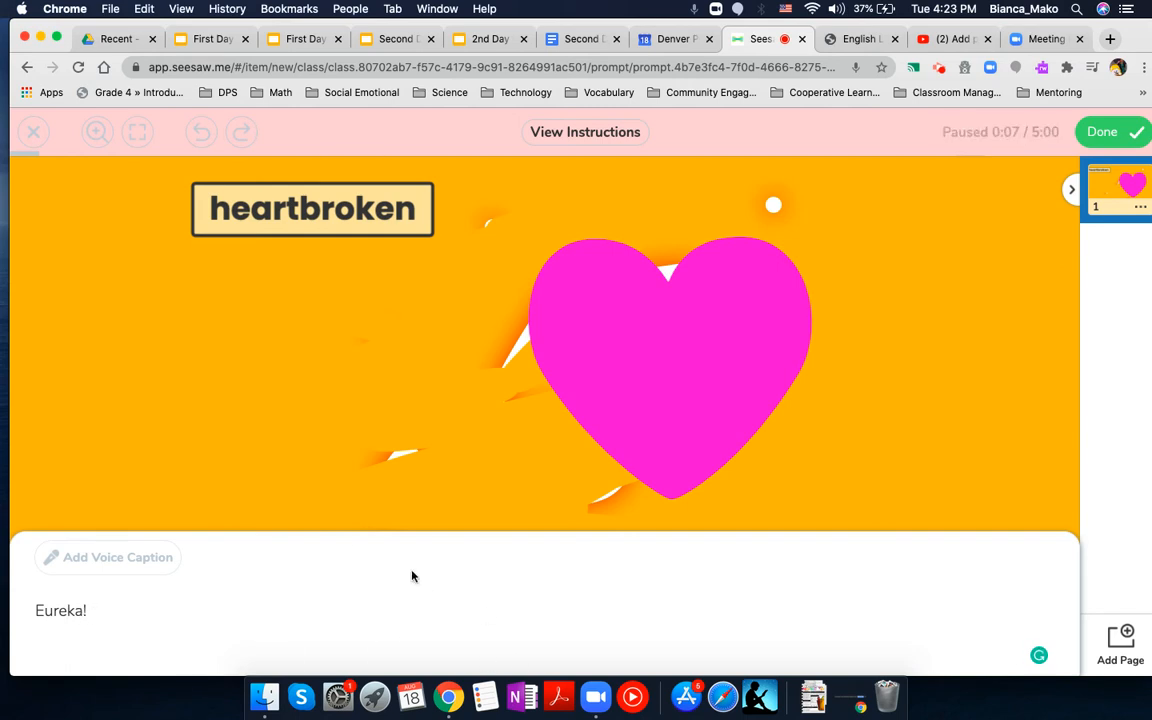
pyautogui.click(158, 503)
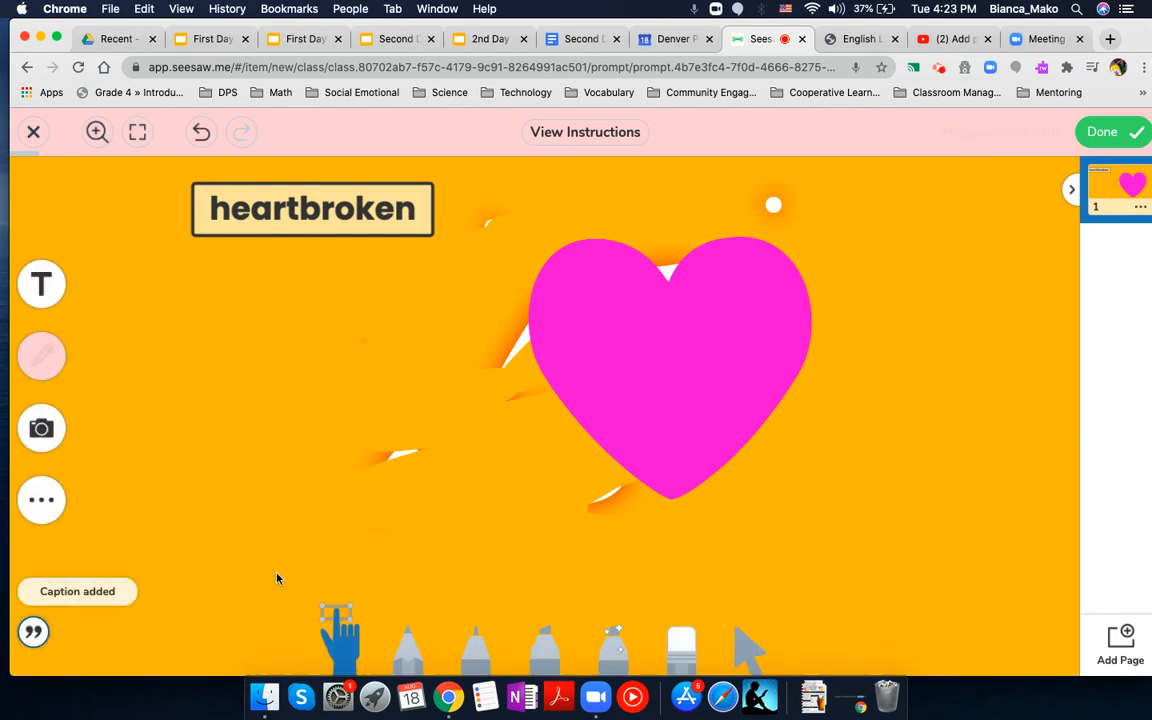
# Step: Reopen the page's caption and delete its text
pyautogui.click(34, 634)
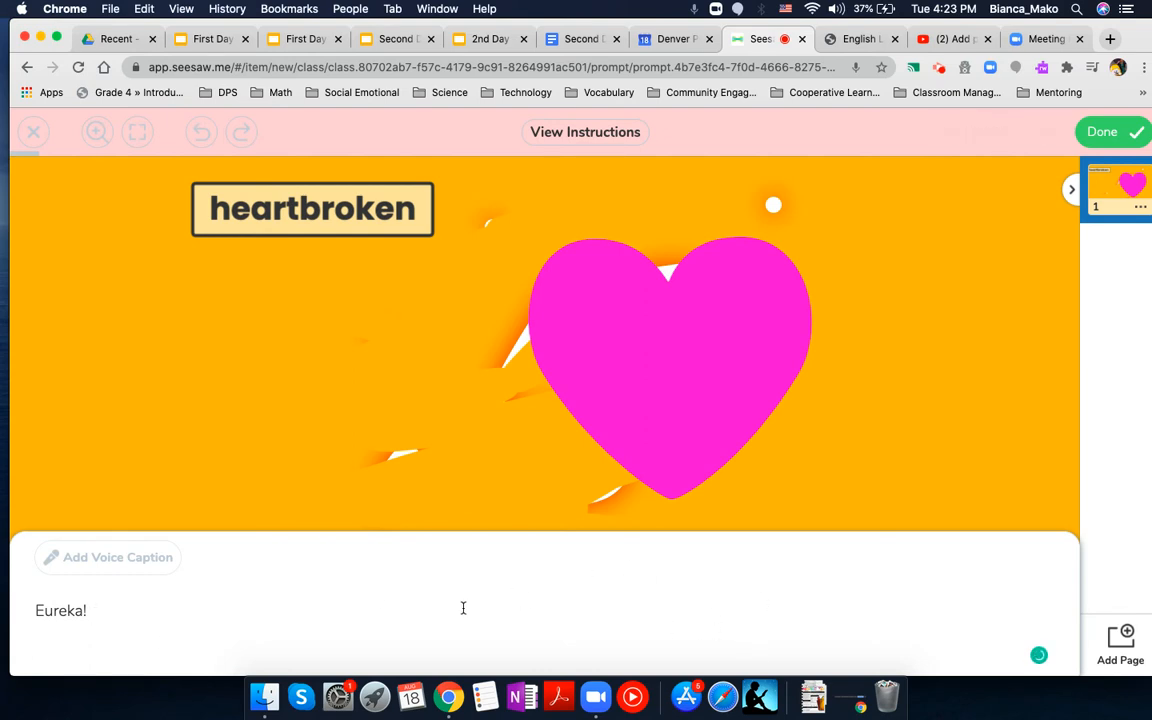
pyautogui.moveTo(113, 614); pyautogui.dragTo(23, 610)
pyautogui.press('BackSpace')
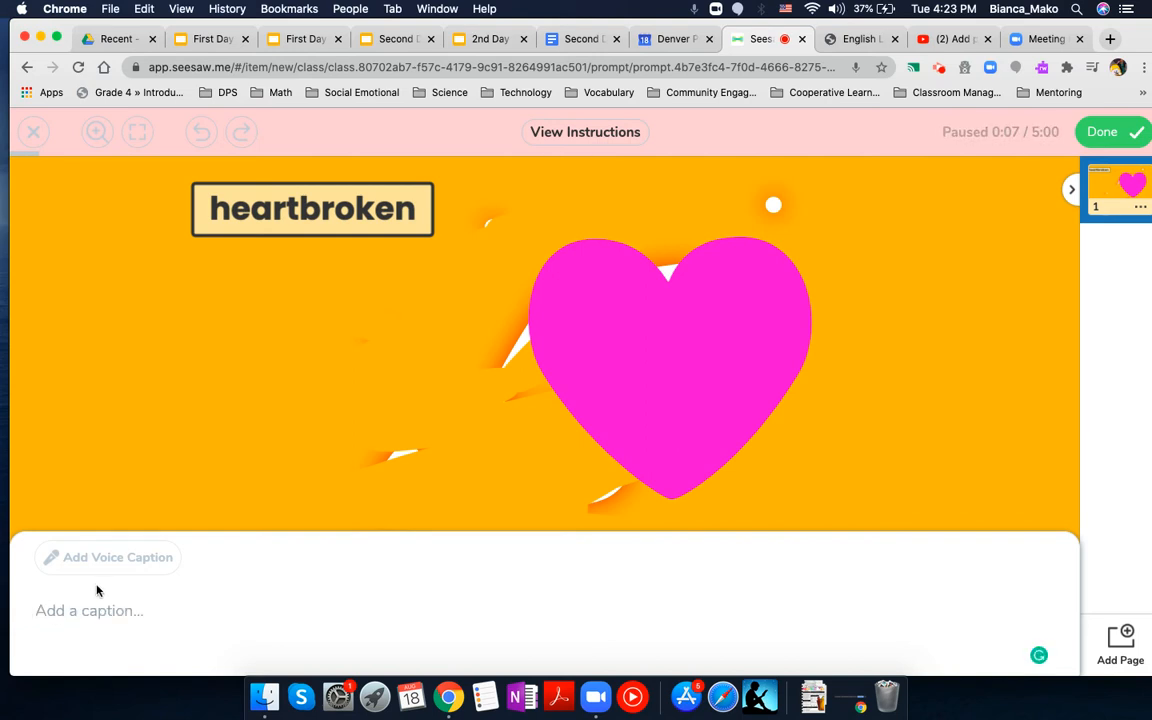
pyautogui.click(238, 437)
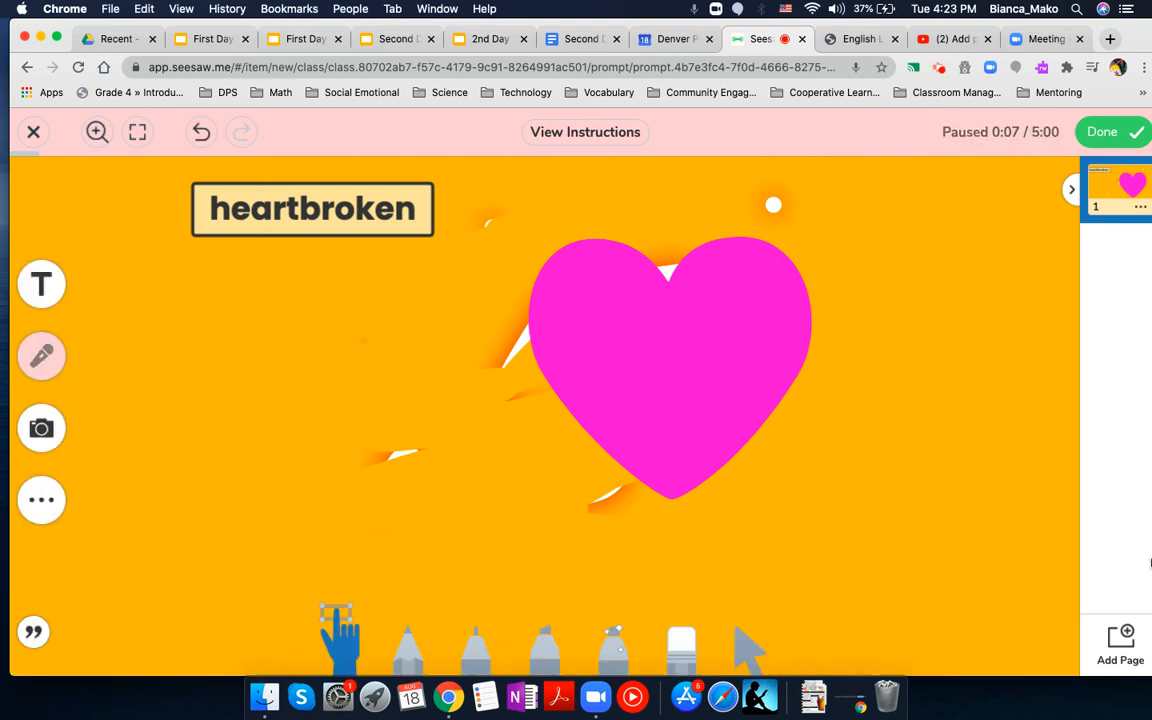
# Step: Add a second page and draw a red pencil arrow from its lower-right area towards the page-adding control
pyautogui.click(1118, 635)
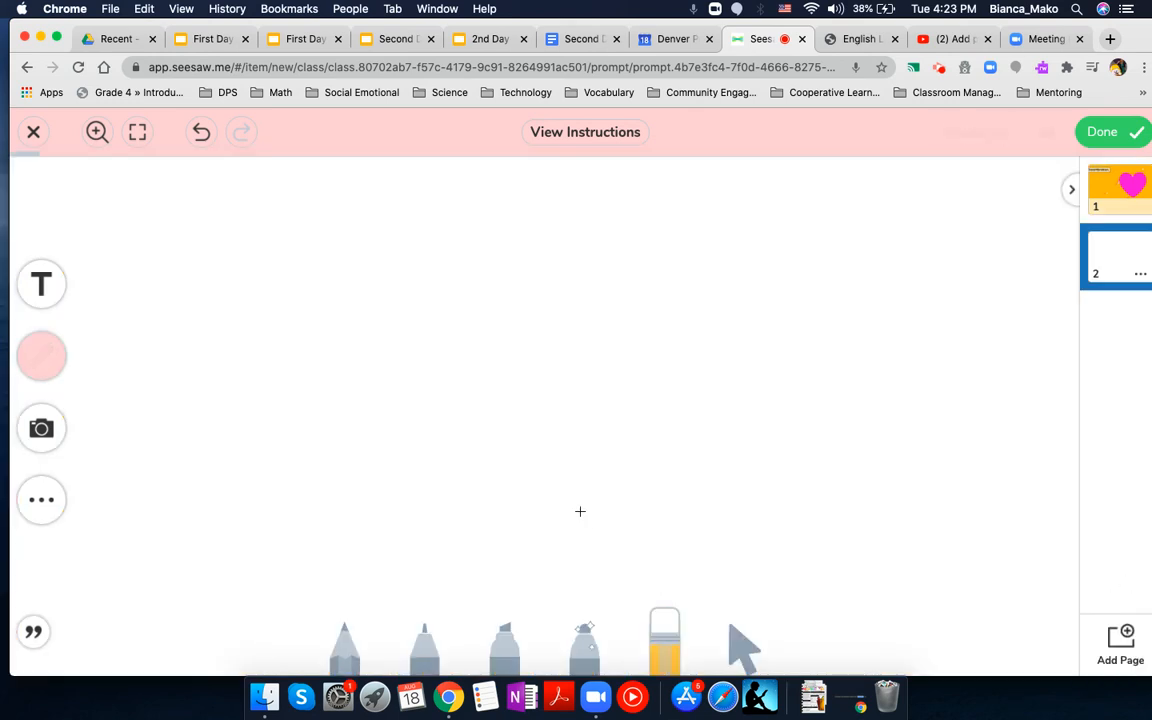
pyautogui.click(340, 658)
pyautogui.moveTo(805, 510)
pyautogui.mouseDown()
pyautogui.moveTo(933, 599)
pyautogui.moveTo(1036, 640)
pyautogui.moveTo(1030, 662)
pyautogui.moveTo(1039, 633)
pyautogui.moveTo(1062, 635)
pyautogui.moveTo(1030, 665)
pyautogui.mouseUp()
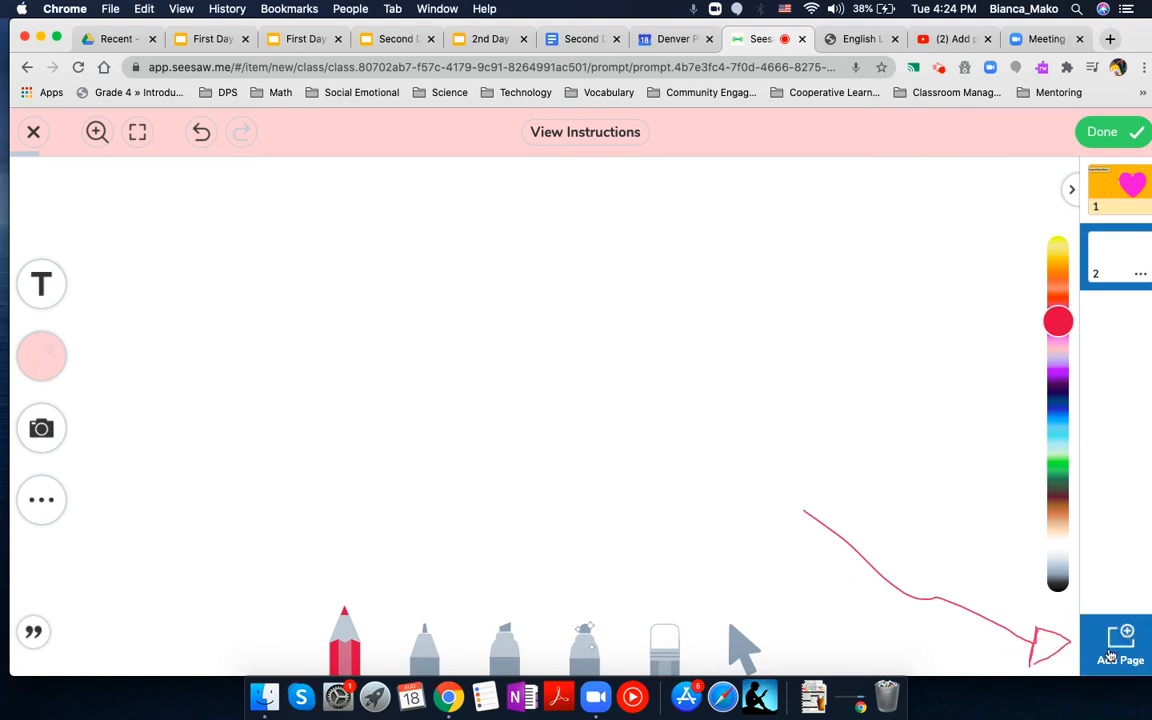
# Step: Add a third page, view page 1, and return to page 3
pyautogui.click(1110, 655)
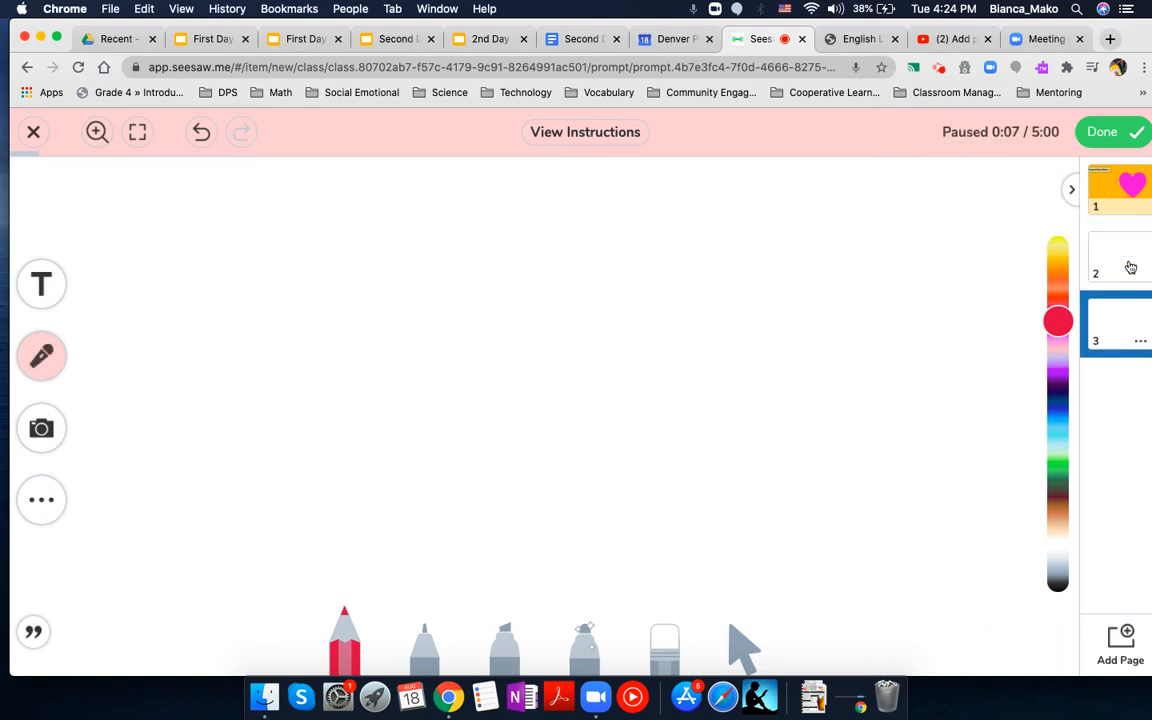
pyautogui.click(1115, 178)
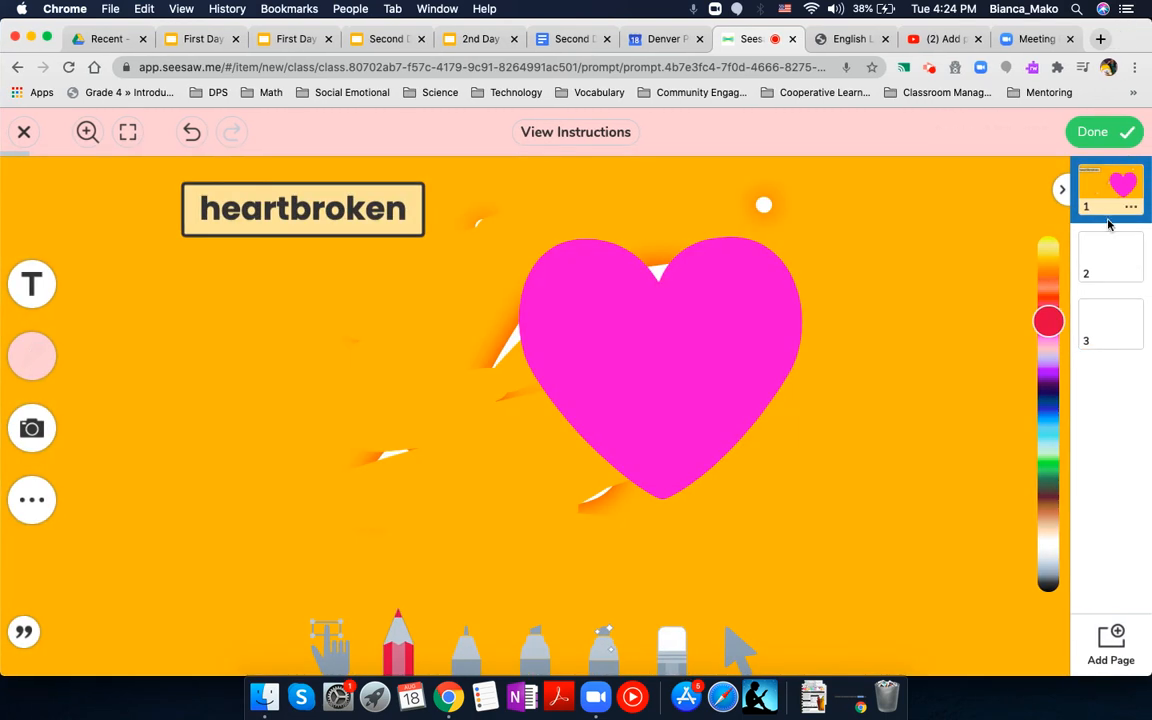
pyautogui.click(1100, 318)
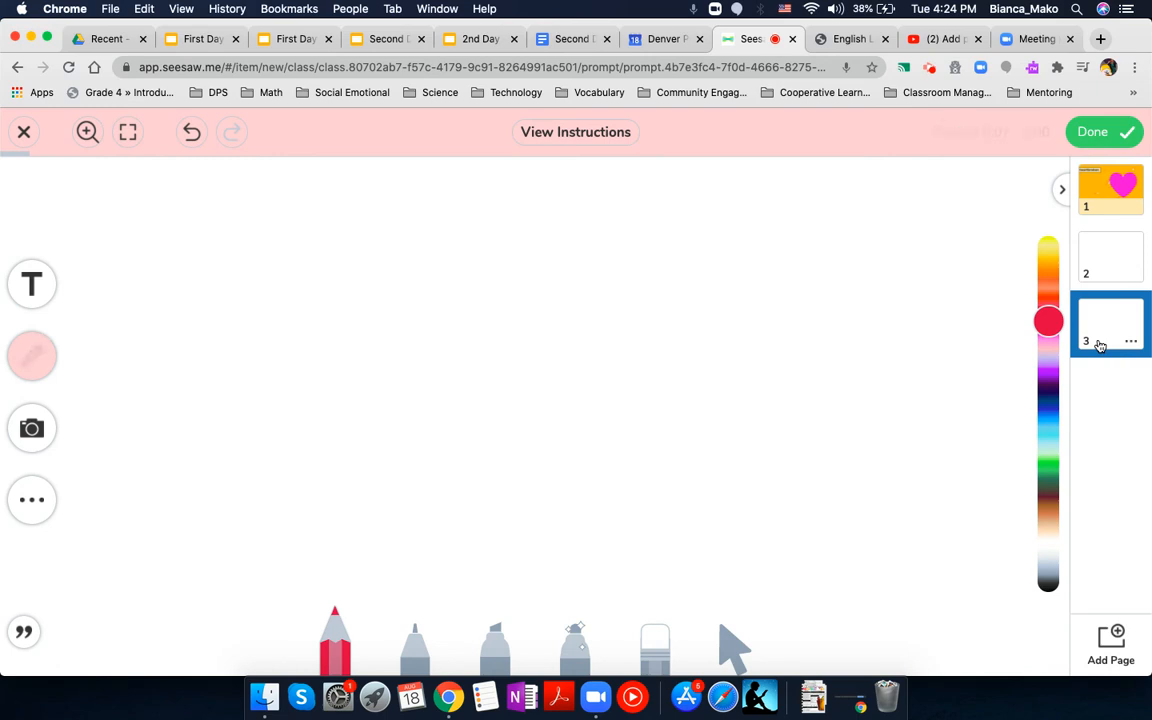
# Step: Exit the paused voice recording
pyautogui.click(25, 131)
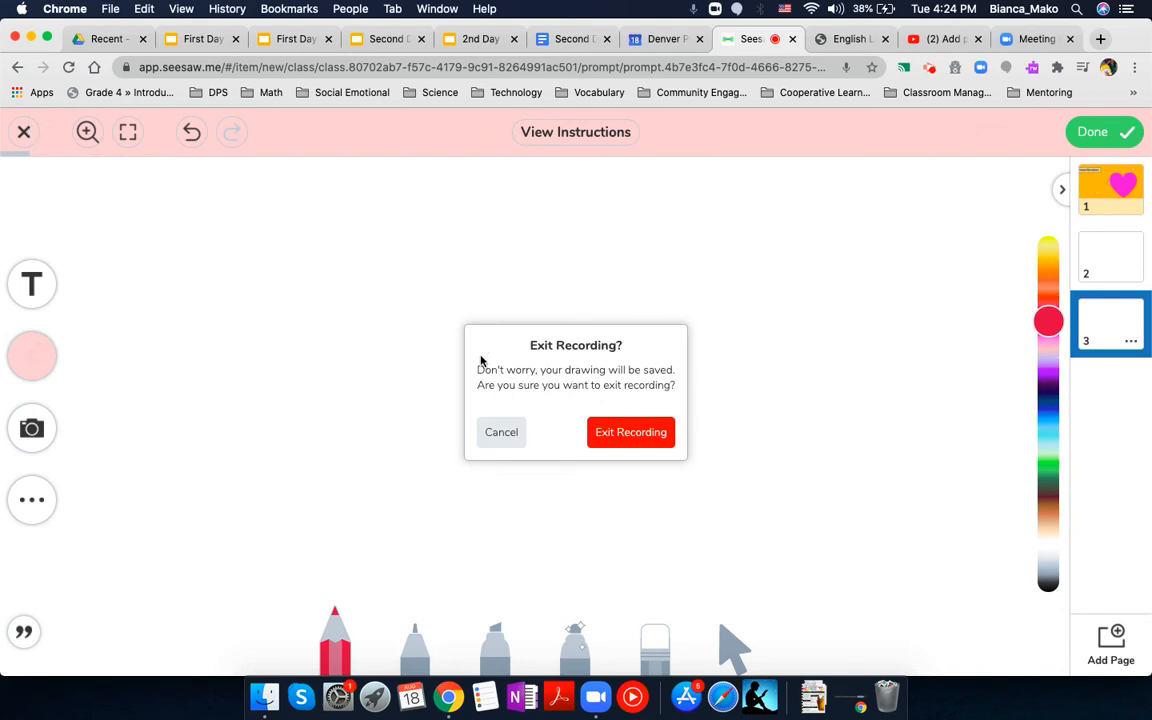
pyautogui.click(660, 431)
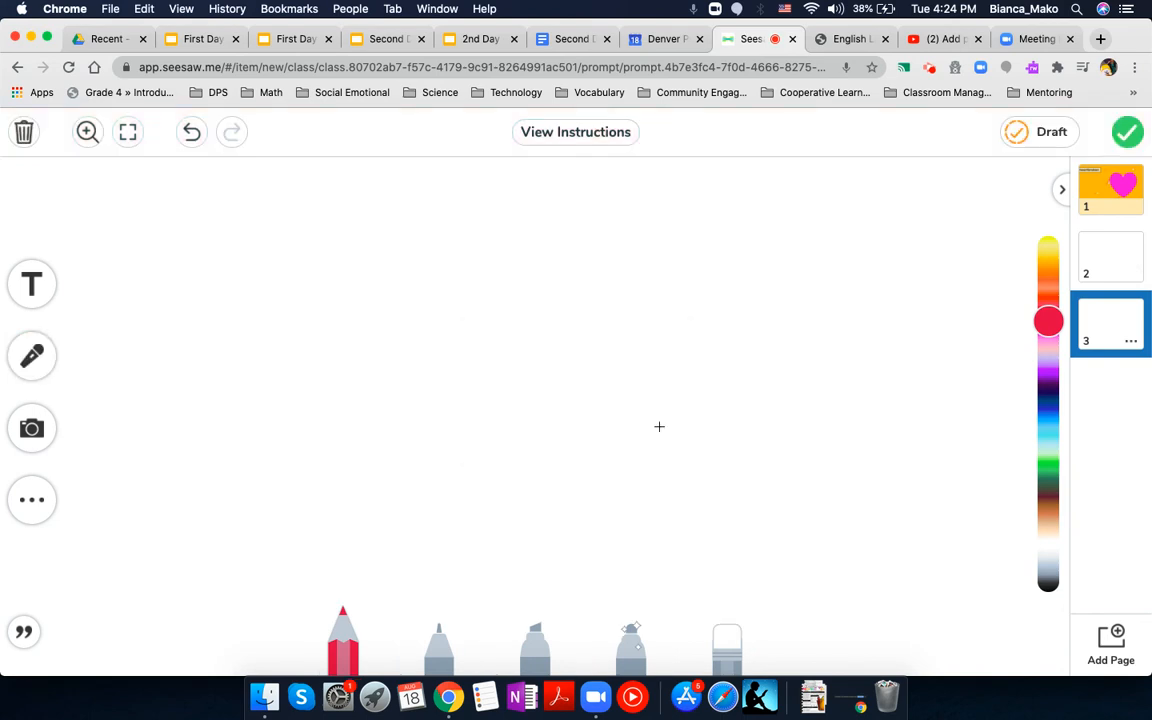
# Step: Delete all three pages of work and start over with a blank Drawing response
pyautogui.click(25, 131)
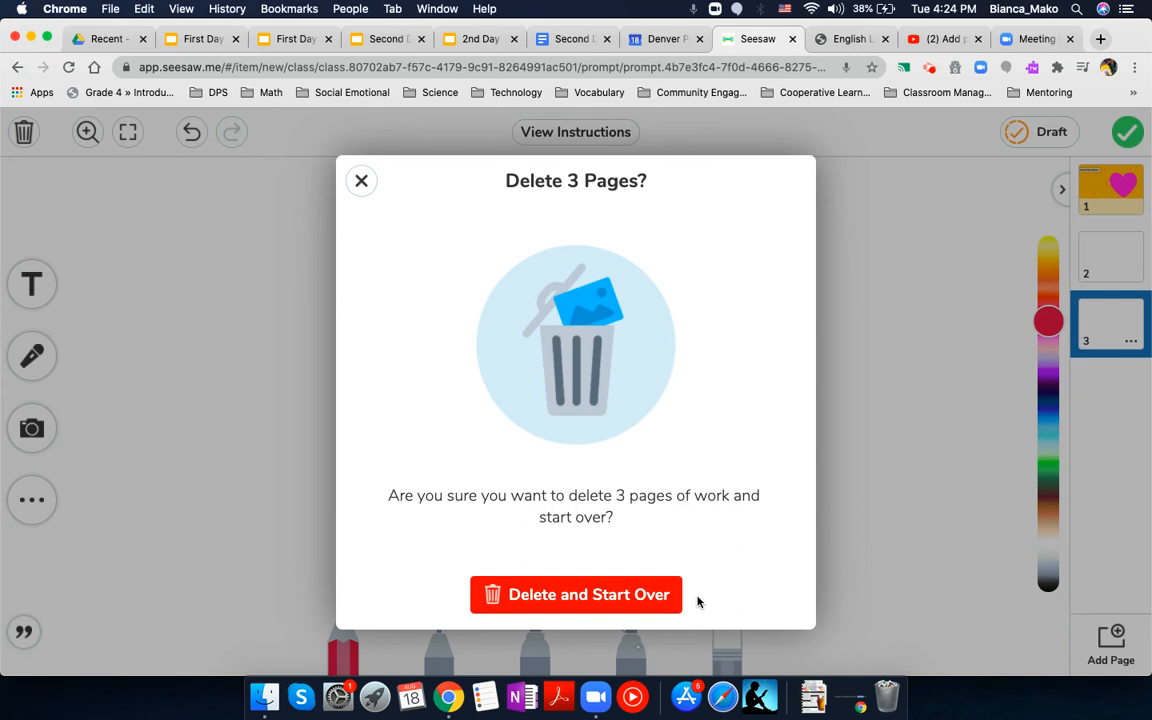
pyautogui.click(592, 596)
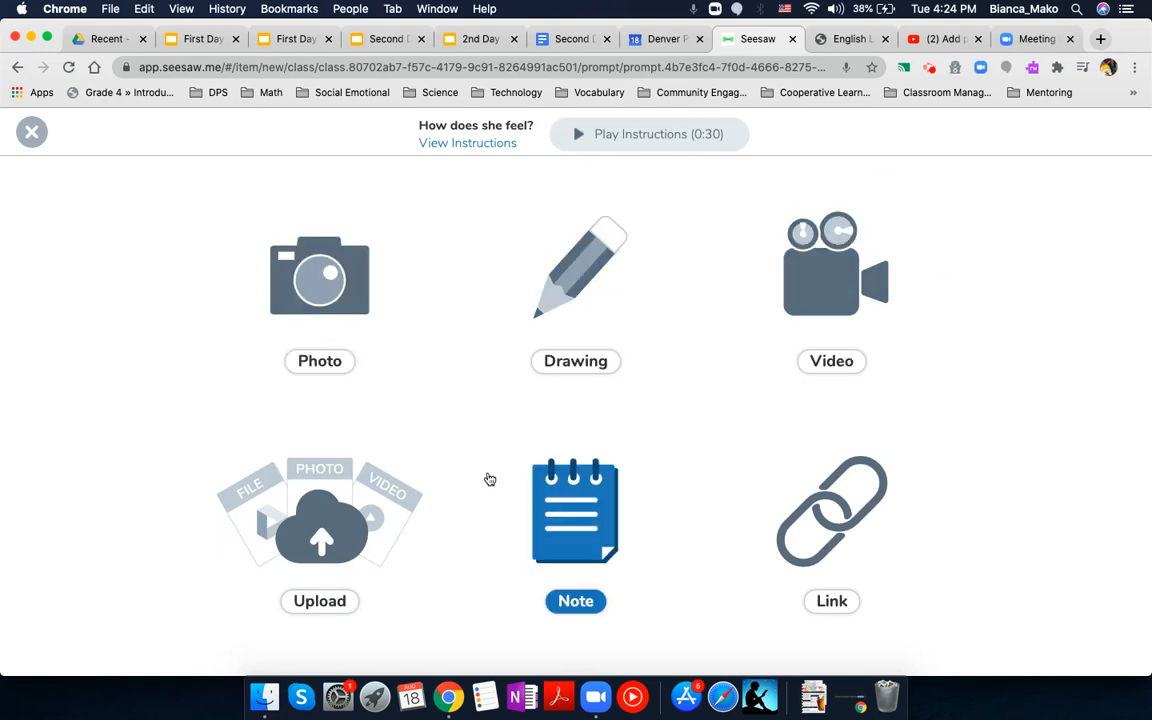
pyautogui.click(576, 283)
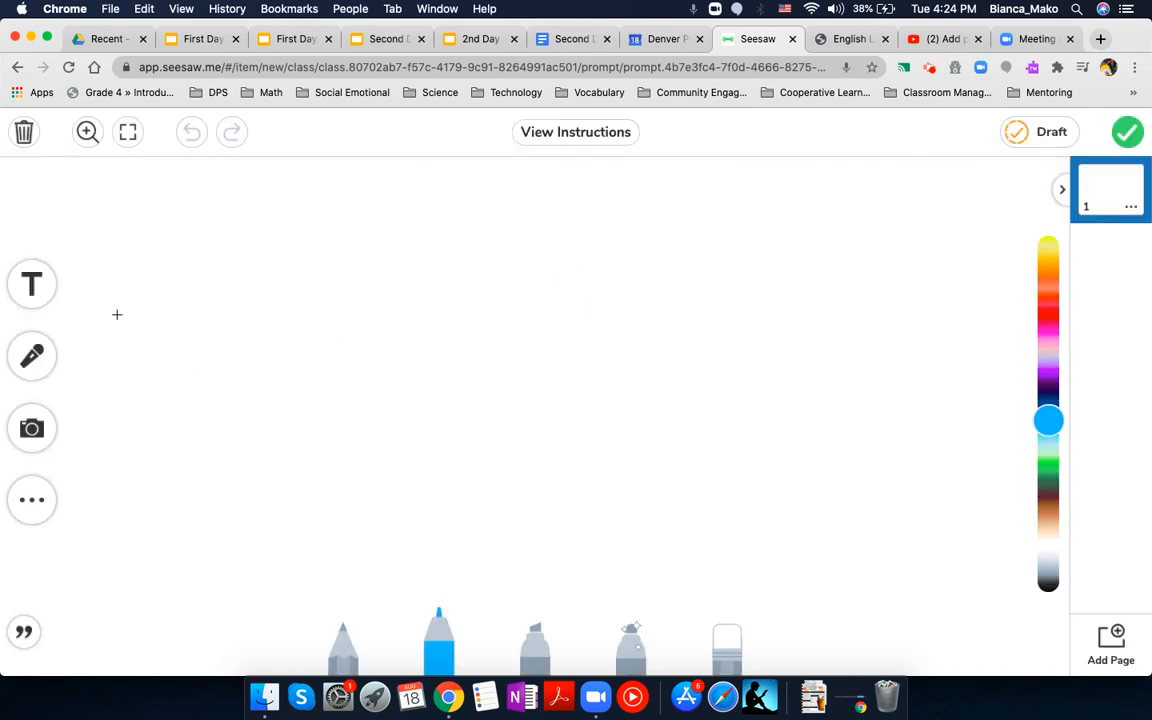
# Step: Set the page background of the blank drawing to solid dark green
pyautogui.click(35, 527)
pyautogui.click(32, 499)
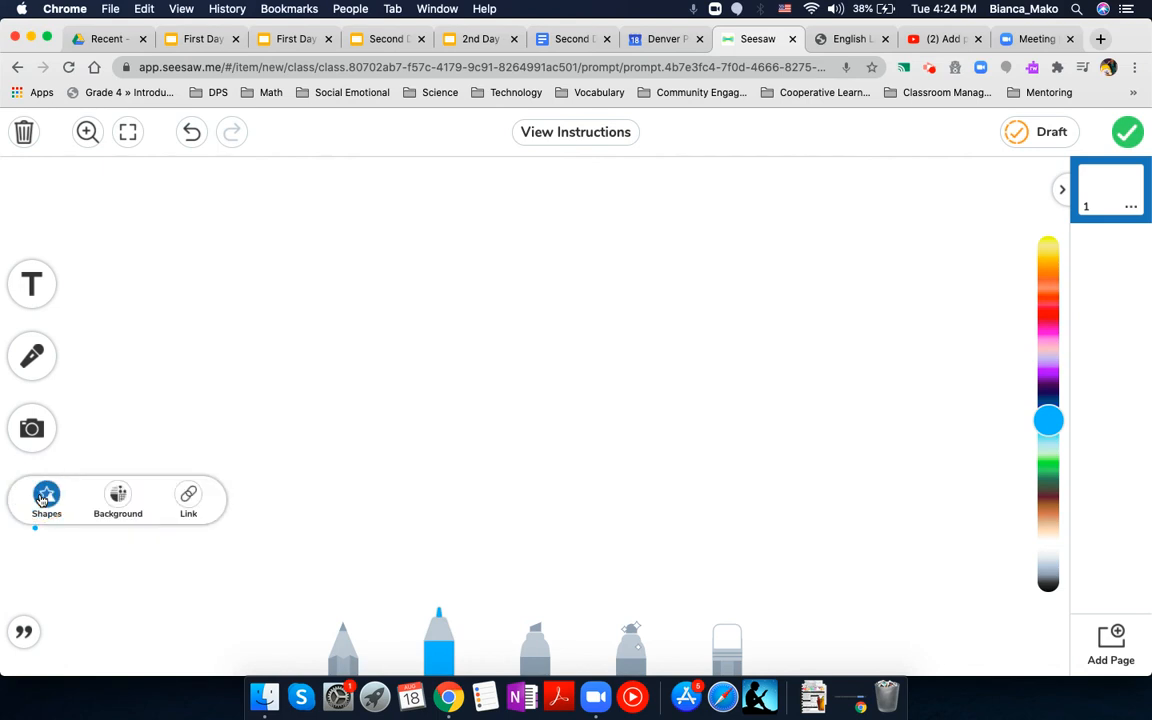
pyautogui.click(118, 494)
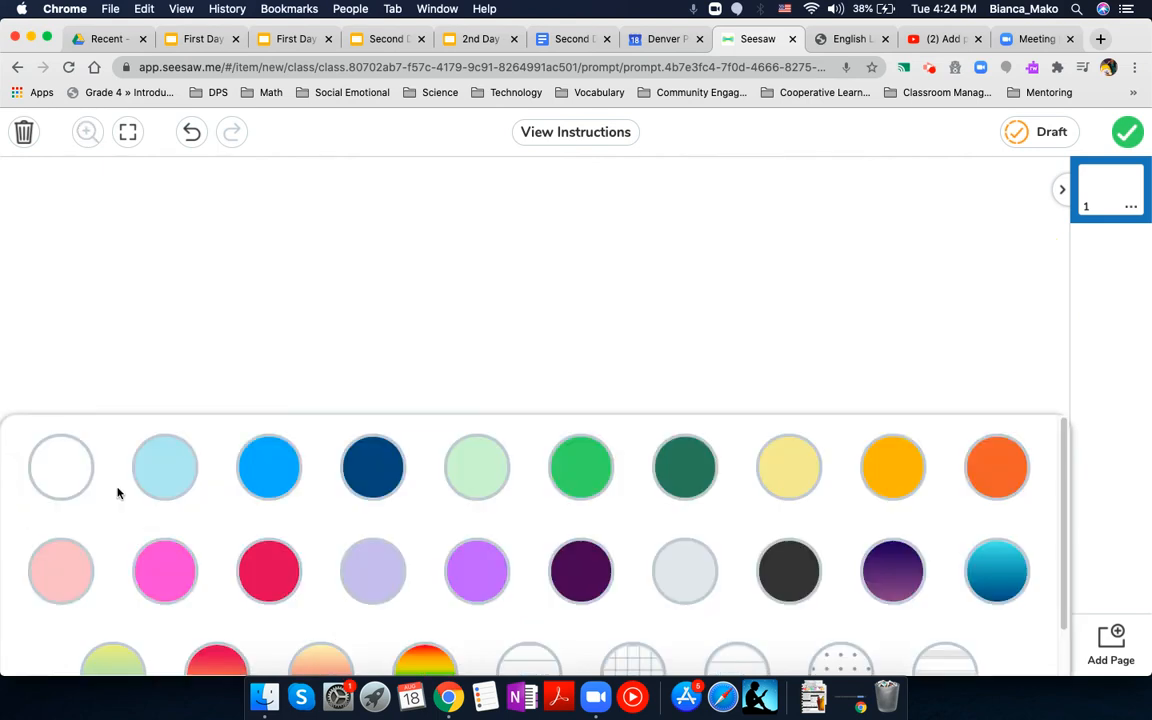
pyautogui.click(688, 463)
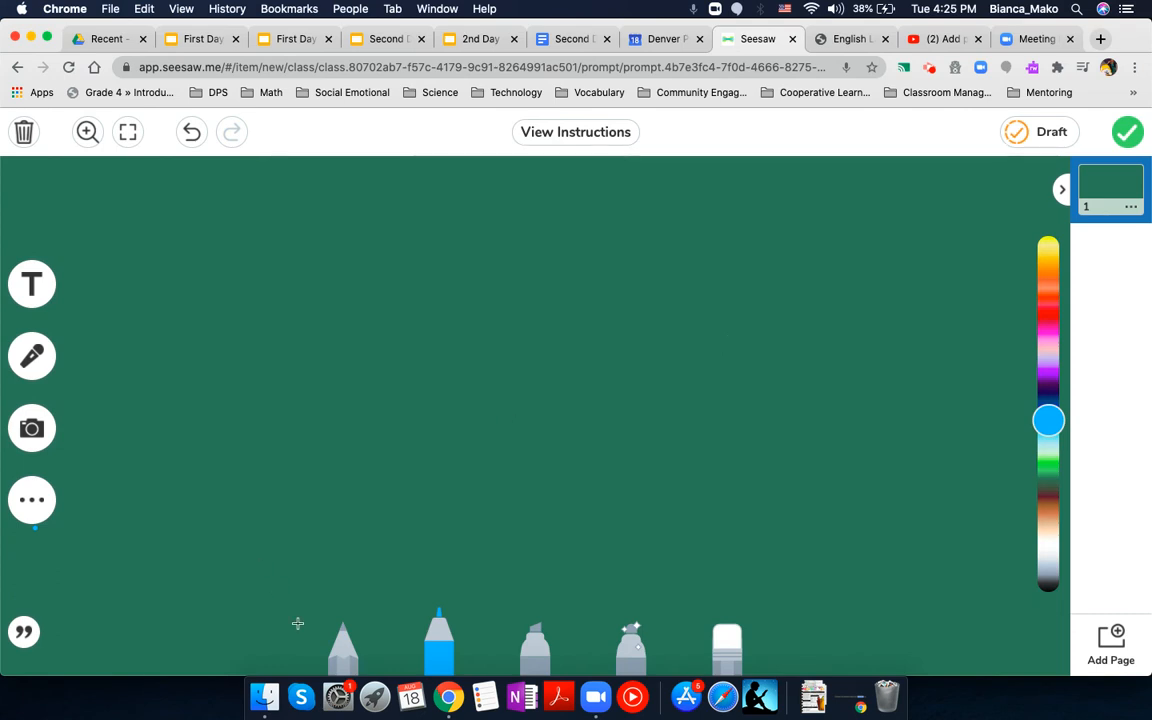
# Step: Draw a large red heart outline split into two jagged halves across the middle of the page with the marker
pyautogui.click(345, 645)
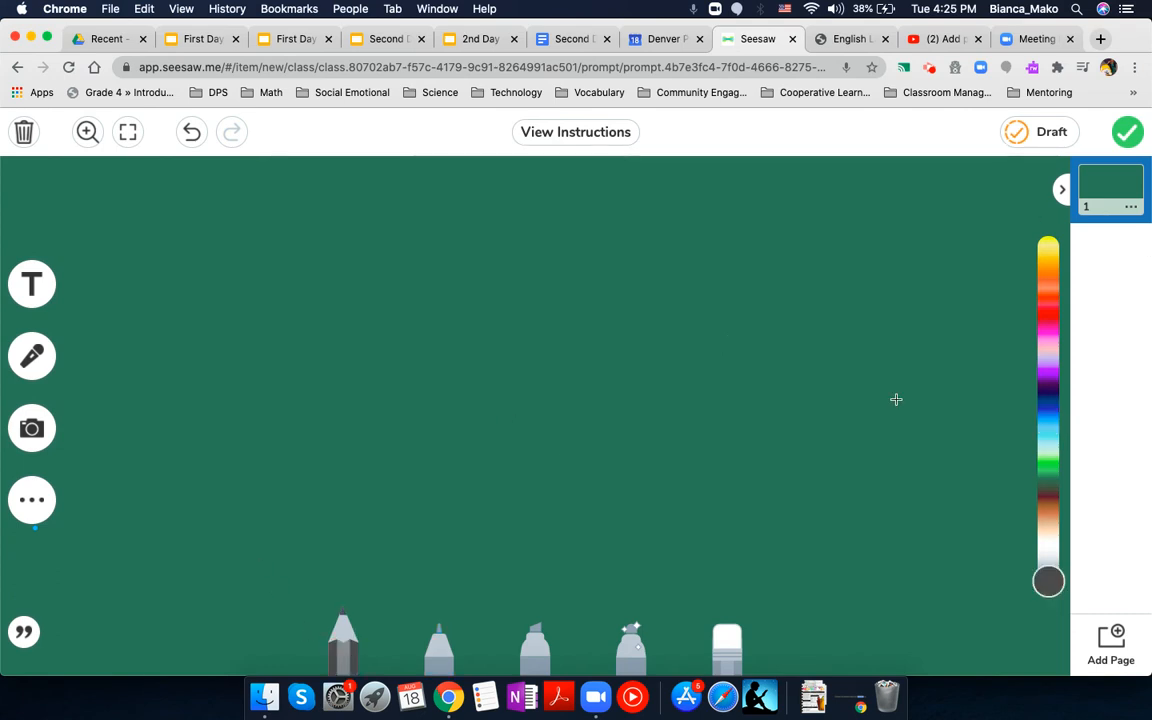
pyautogui.click(438, 645)
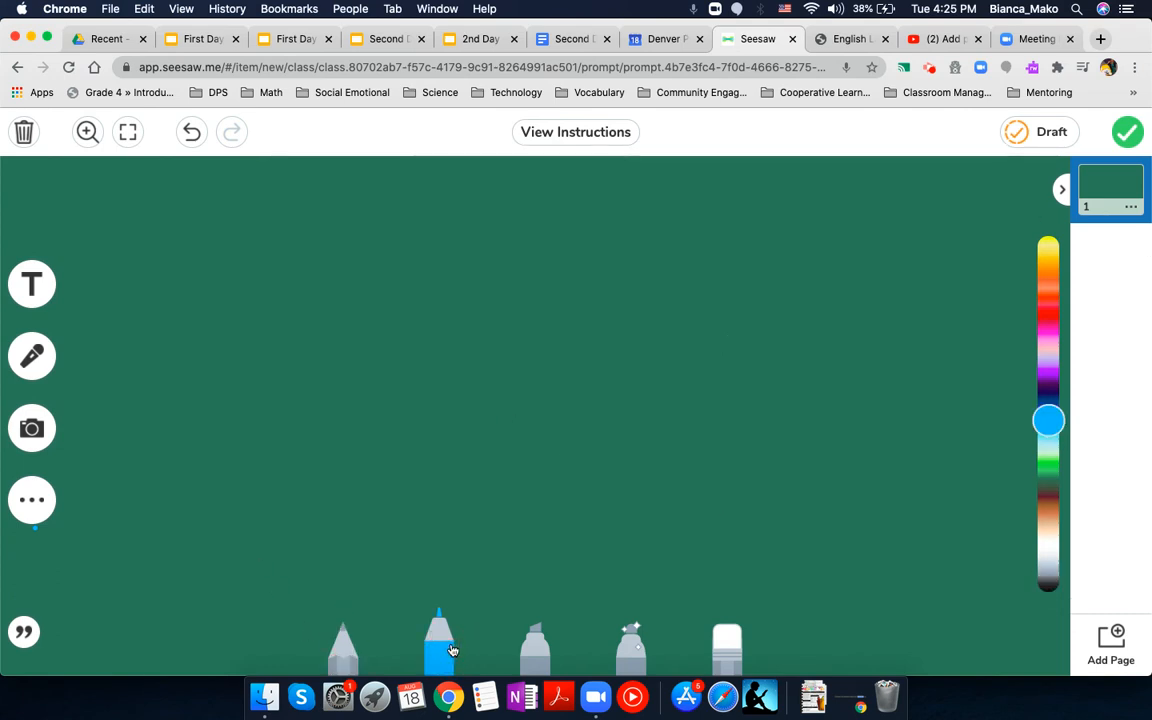
pyautogui.click(1050, 318)
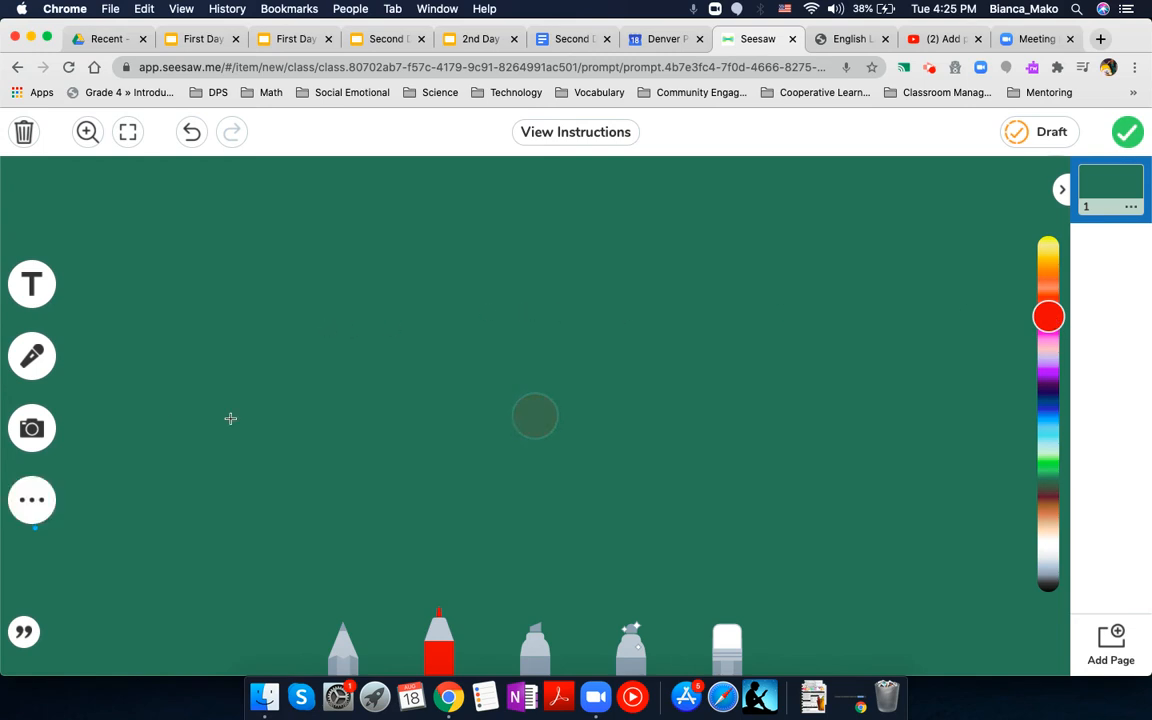
pyautogui.moveTo(460, 267)
pyautogui.mouseDown()
pyautogui.moveTo(342, 249)
pyautogui.moveTo(321, 401)
pyautogui.moveTo(514, 538)
pyautogui.moveTo(519, 486)
pyautogui.moveTo(494, 465)
pyautogui.moveTo(486, 431)
pyautogui.moveTo(476, 287)
pyautogui.moveTo(560, 257)
pyautogui.moveTo(674, 244)
pyautogui.moveTo(746, 334)
pyautogui.moveTo(695, 491)
pyautogui.moveTo(597, 530)
pyautogui.moveTo(576, 483)
pyautogui.moveTo(594, 407)
pyautogui.moveTo(591, 324)
pyautogui.moveTo(538, 289)
pyautogui.mouseUp()
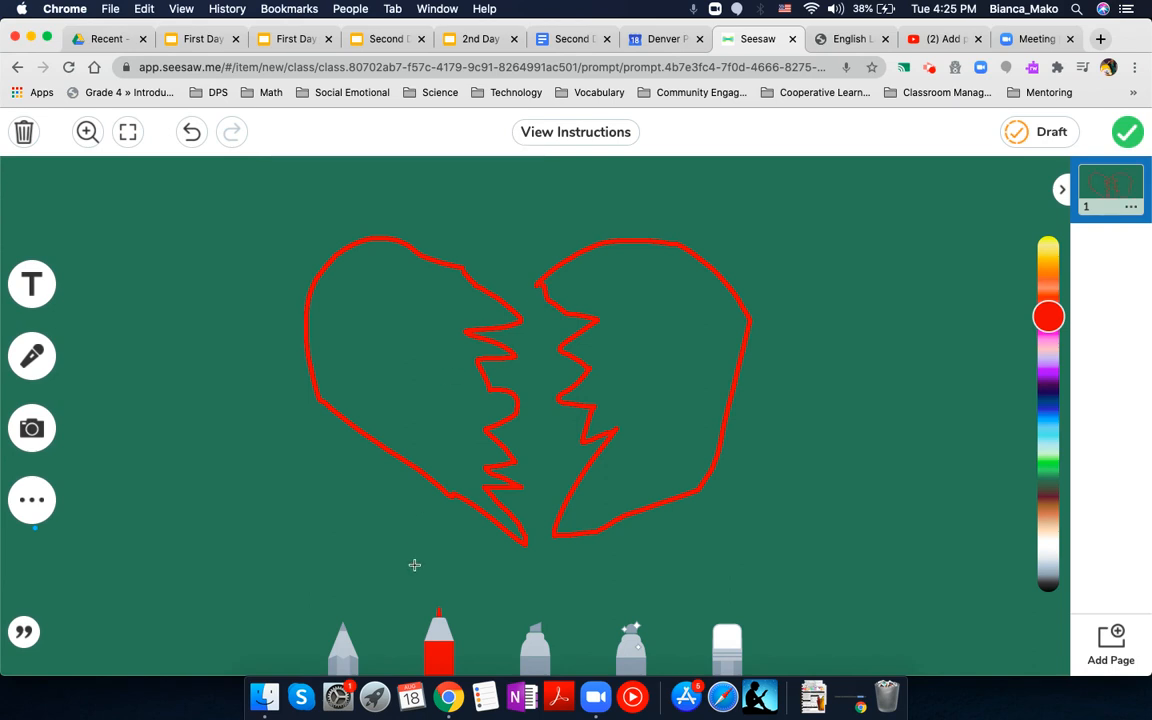
# Step: Place red glow-pen dots all around the outside of the broken heart
pyautogui.click(631, 641)
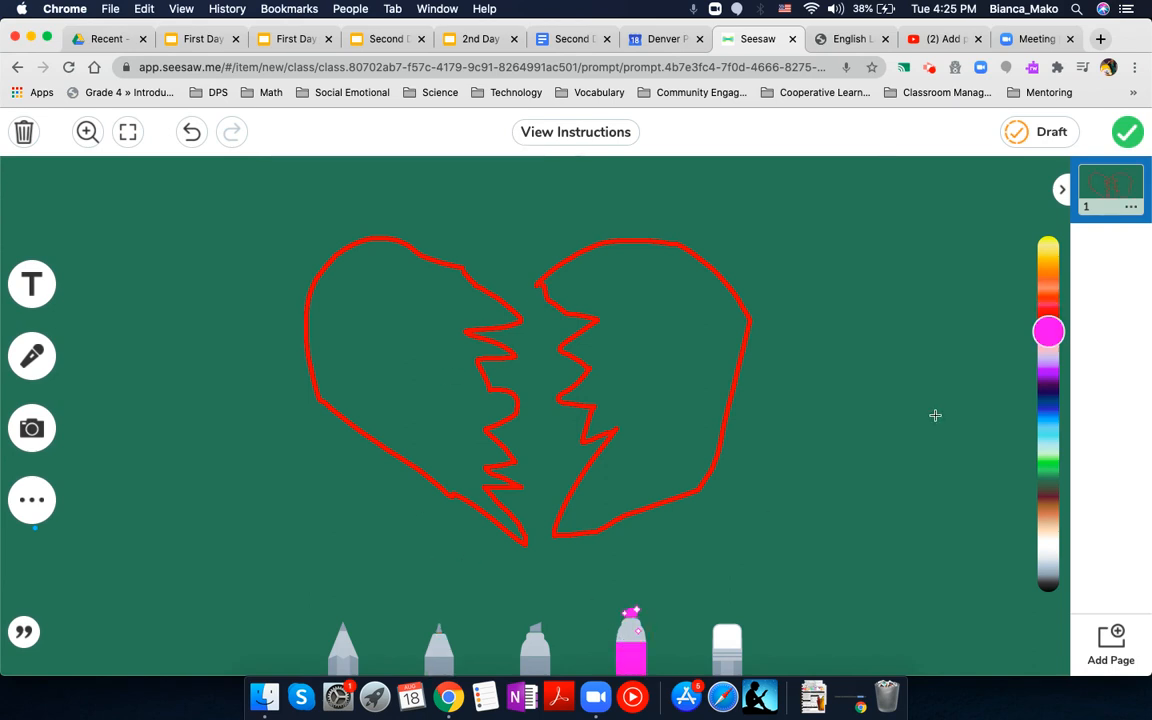
pyautogui.click(1048, 314)
pyautogui.click(440, 207)
pyautogui.click(284, 386)
pyautogui.click(801, 421)
pyautogui.click(682, 532)
pyautogui.click(486, 546)
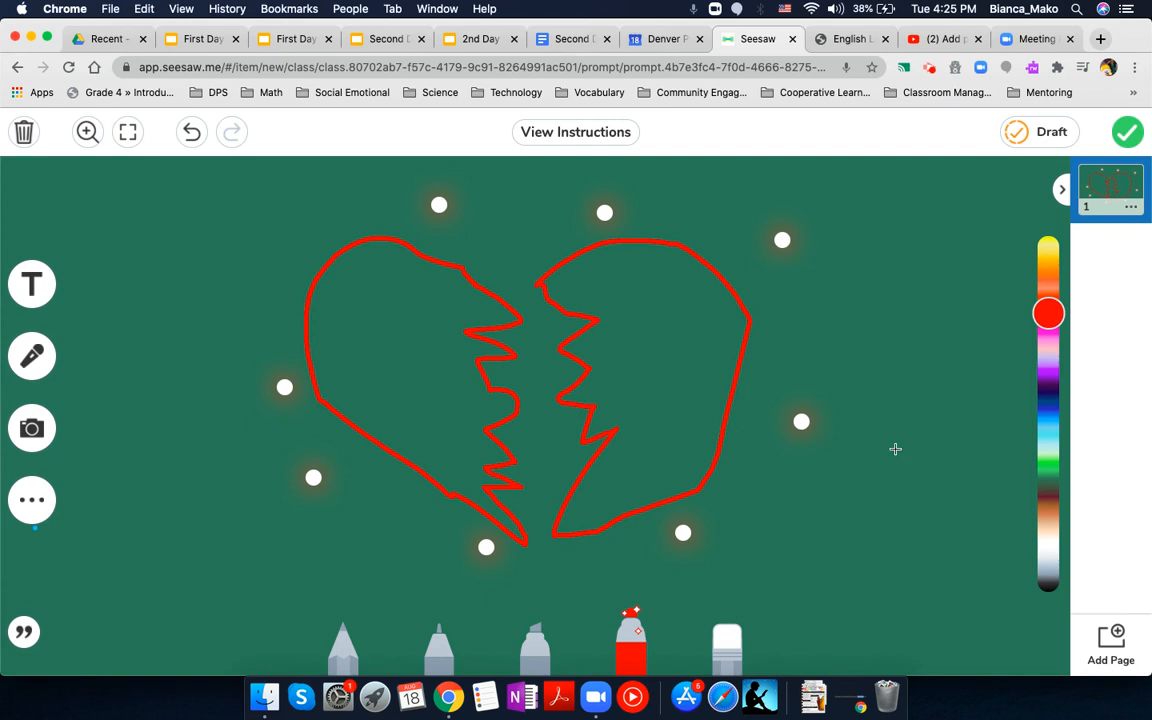
# Step: Draw a black sad face to the right of the broken heart, with two vertical eye strokes and a downturned mouth
pyautogui.click(535, 640)
pyautogui.click(438, 640)
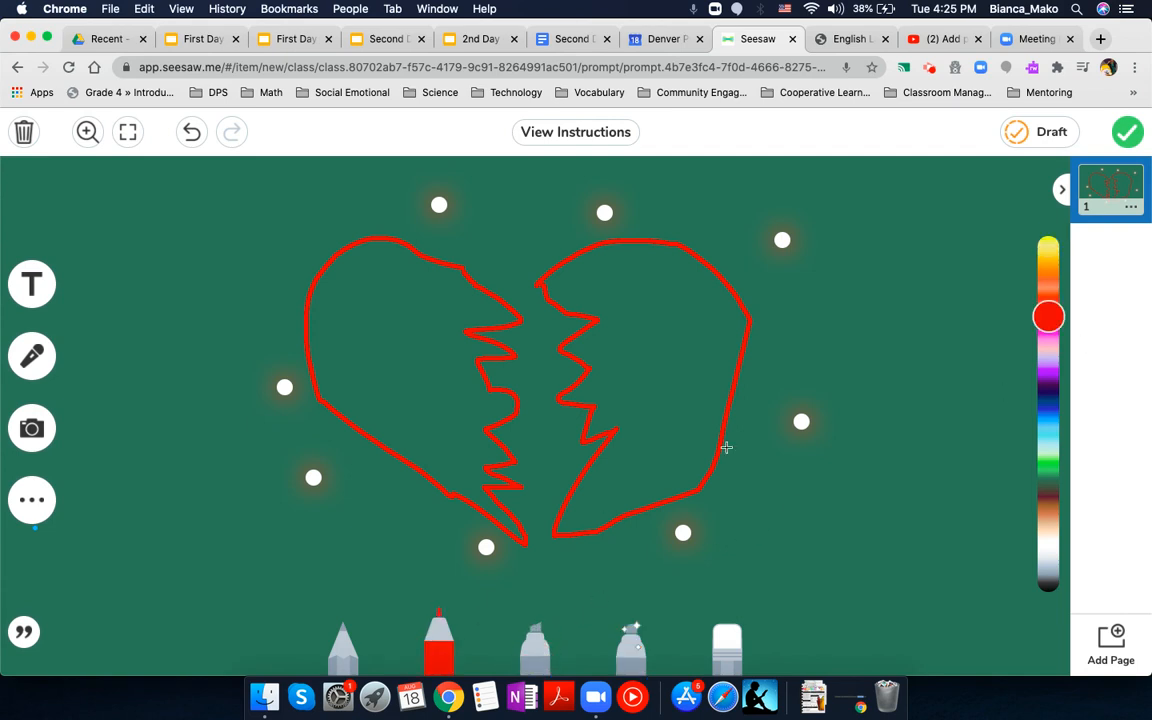
pyautogui.click(1048, 588)
pyautogui.moveTo(882, 301); pyautogui.dragTo(885, 350)
pyautogui.moveTo(909, 292); pyautogui.dragTo(909, 340)
pyautogui.moveTo(884, 422)
pyautogui.mouseDown()
pyautogui.moveTo(905, 390)
pyautogui.moveTo(943, 411)
pyautogui.mouseUp()
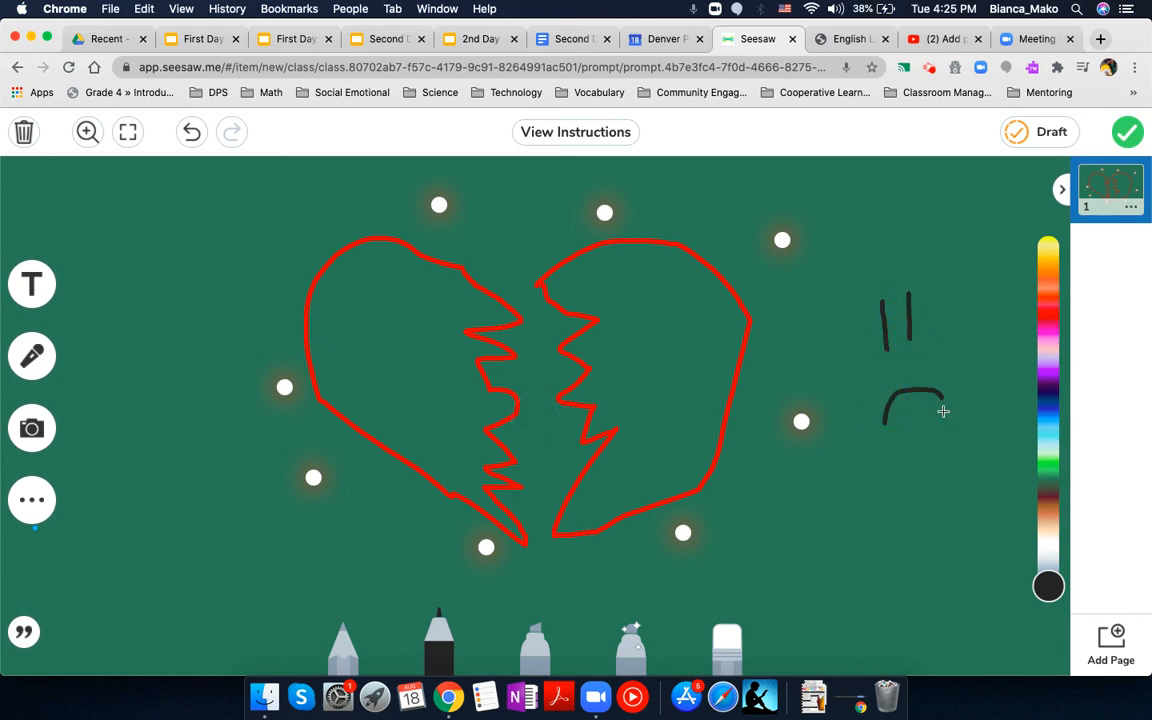
# Step: Add small blue marker dots as tears on both sides of the sad face's mouth
pyautogui.click(1048, 416)
pyautogui.click(884, 370)
pyautogui.click(869, 392)
pyautogui.click(861, 427)
pyautogui.click(945, 371)
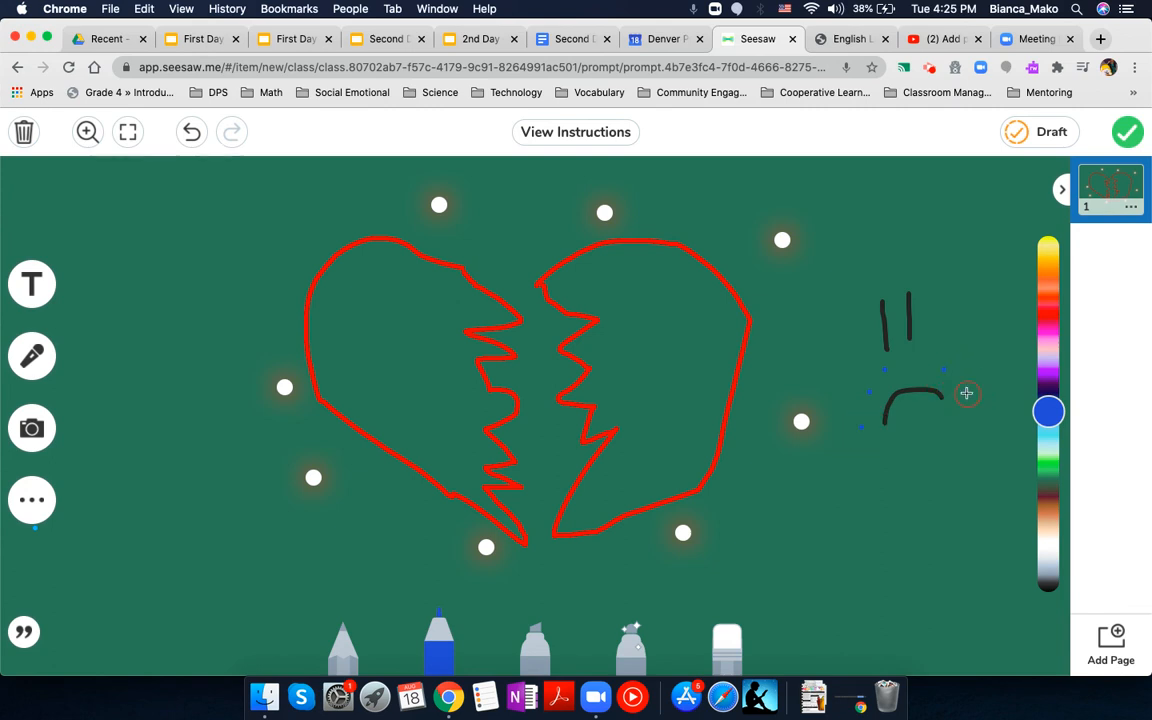
# Step: Add a text label reading "heartbroken" to the drawing
pyautogui.click(32, 285)
pyautogui.click(138, 199)
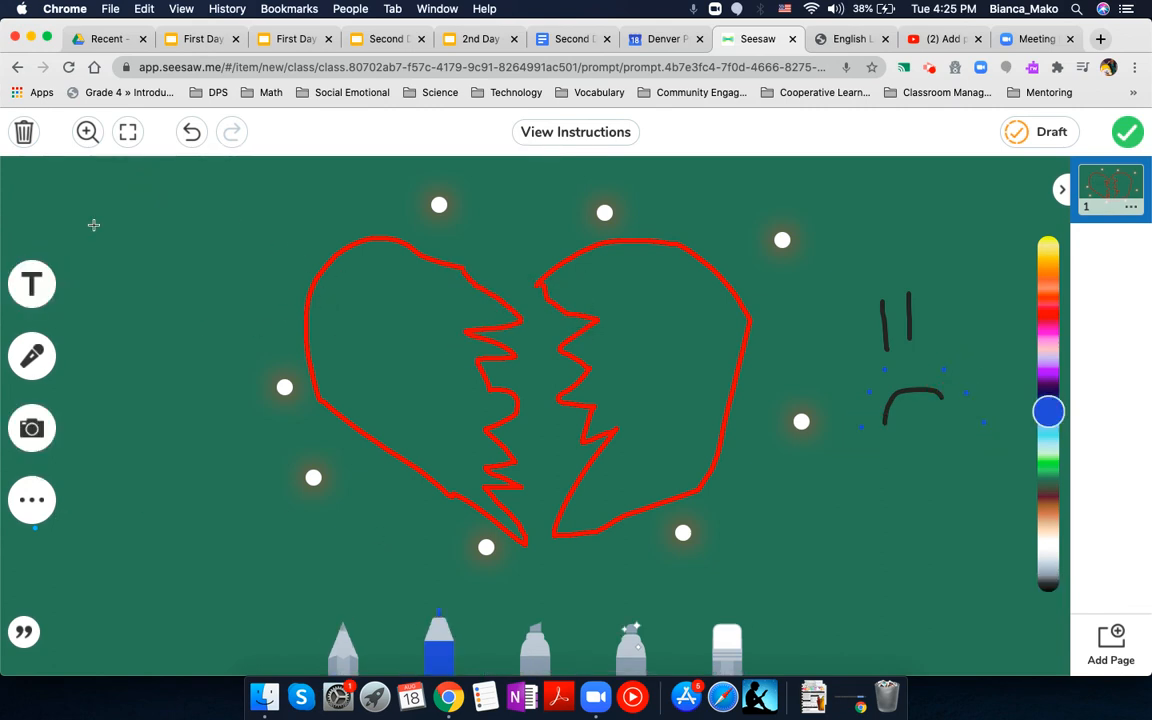
pyautogui.click(32, 278)
pyautogui.click(125, 175)
pyautogui.click(32, 278)
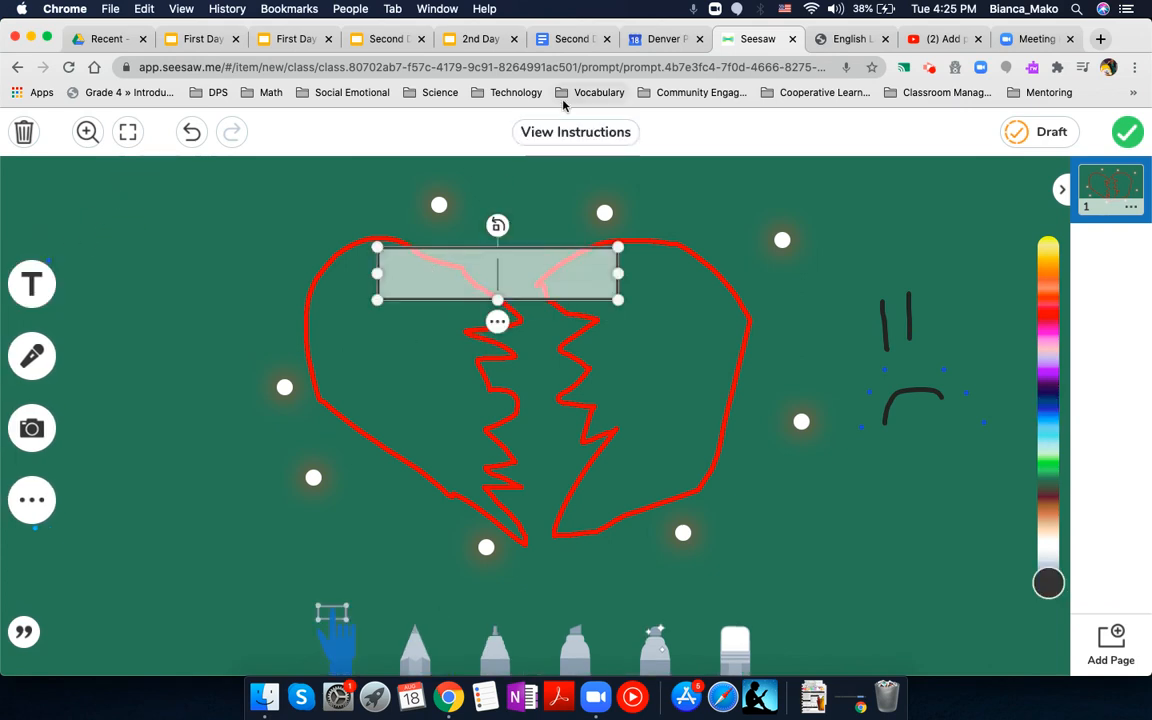
pyautogui.write('heartbroken')
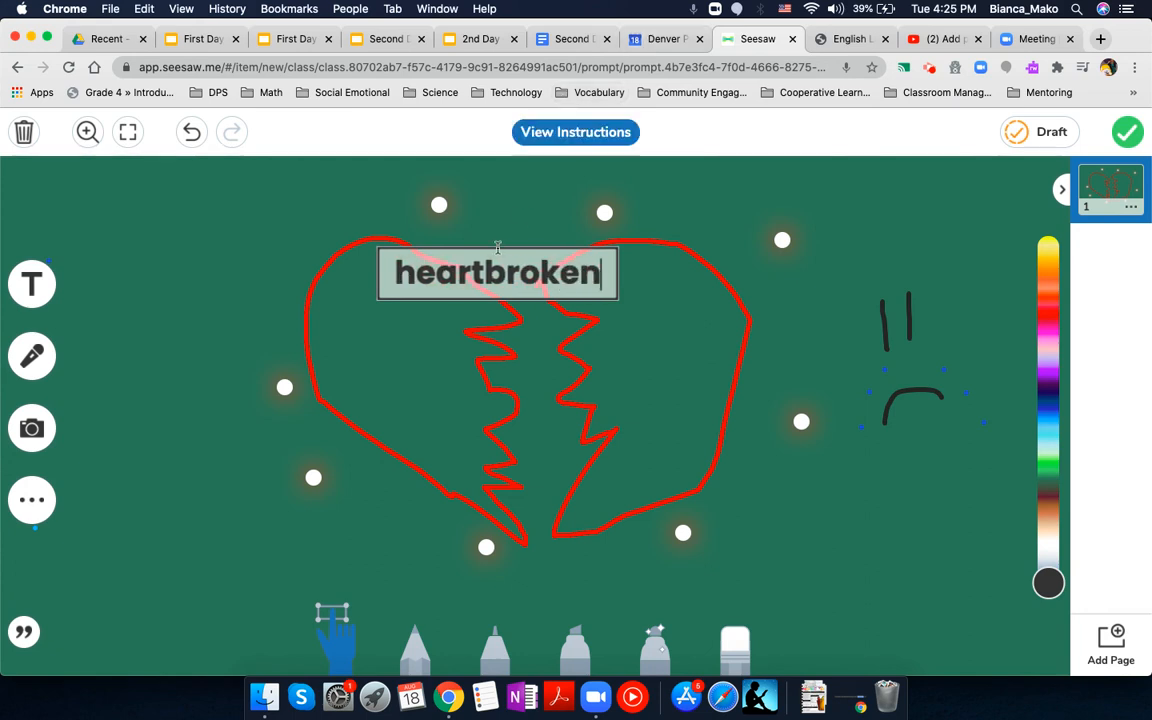
# Step: Move the "heartbroken" label to the page's upper-left corner and change its font style to Script
pyautogui.moveTo(434, 288); pyautogui.dragTo(429, 303)
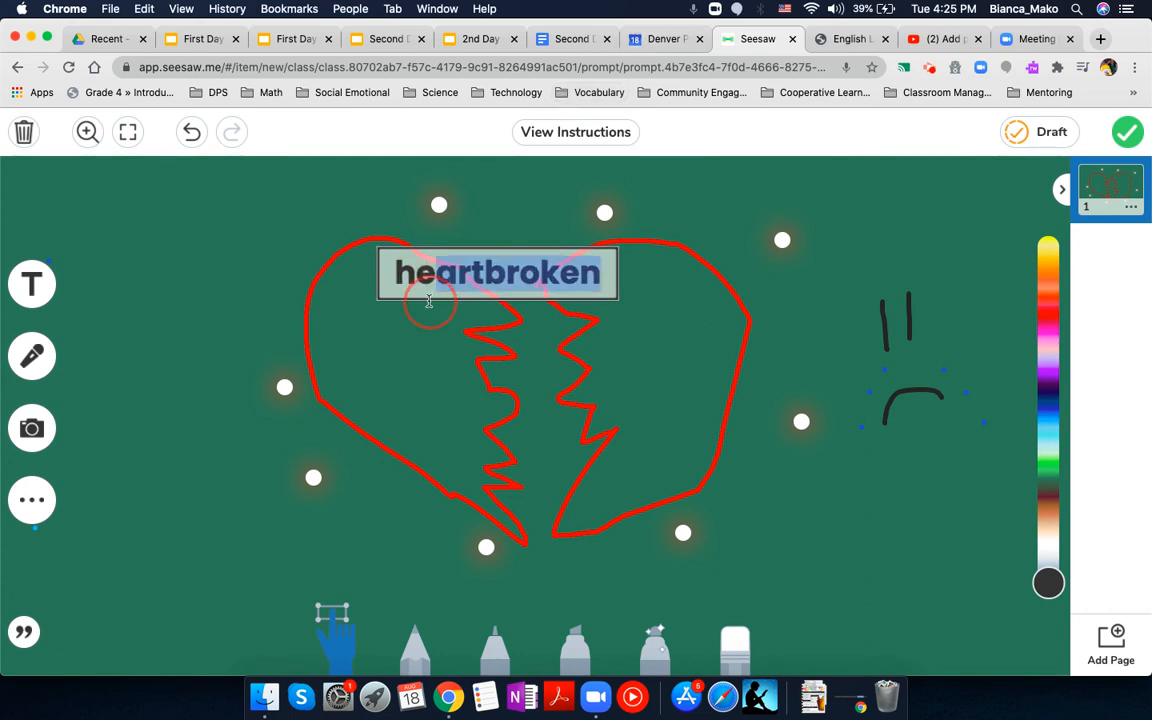
pyautogui.click(455, 269)
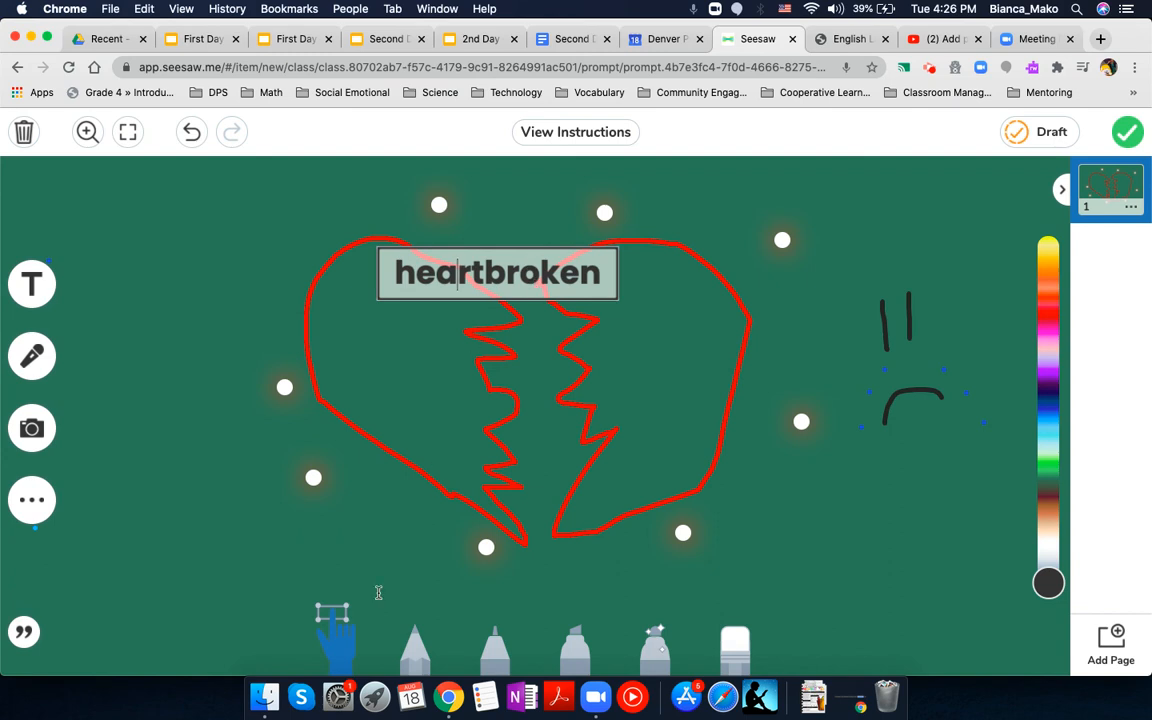
pyautogui.click(346, 653)
pyautogui.click(498, 327)
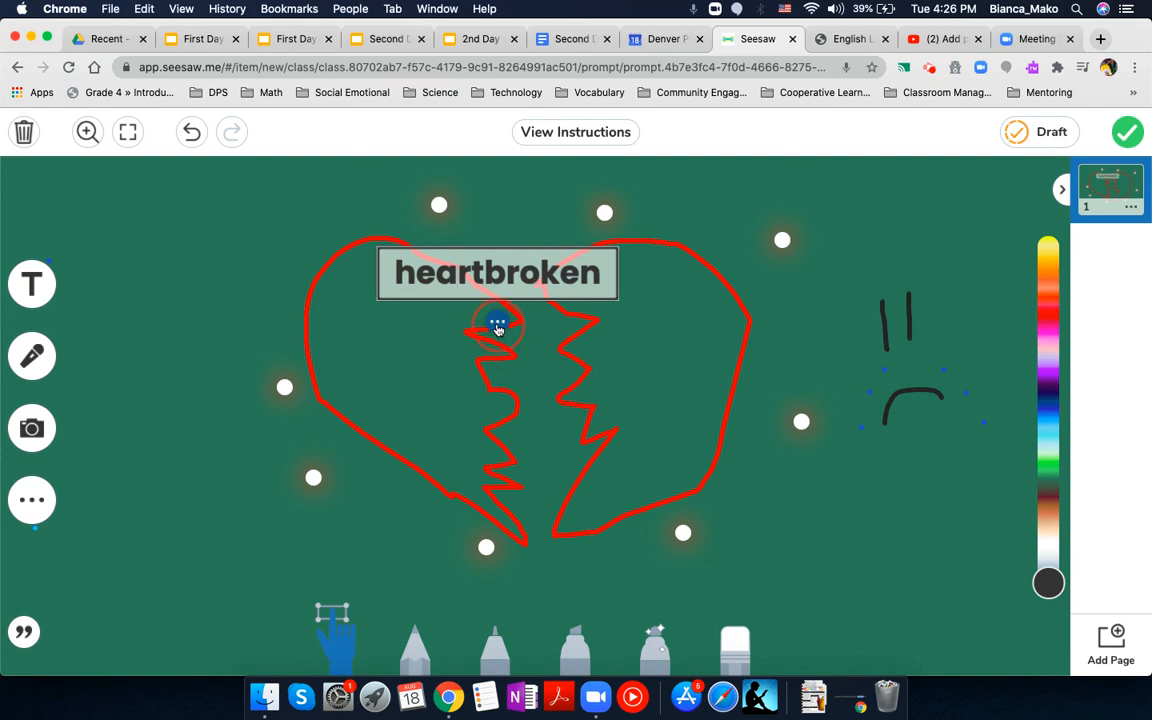
pyautogui.click(342, 656)
pyautogui.click(498, 322)
pyautogui.moveTo(462, 252); pyautogui.dragTo(205, 178)
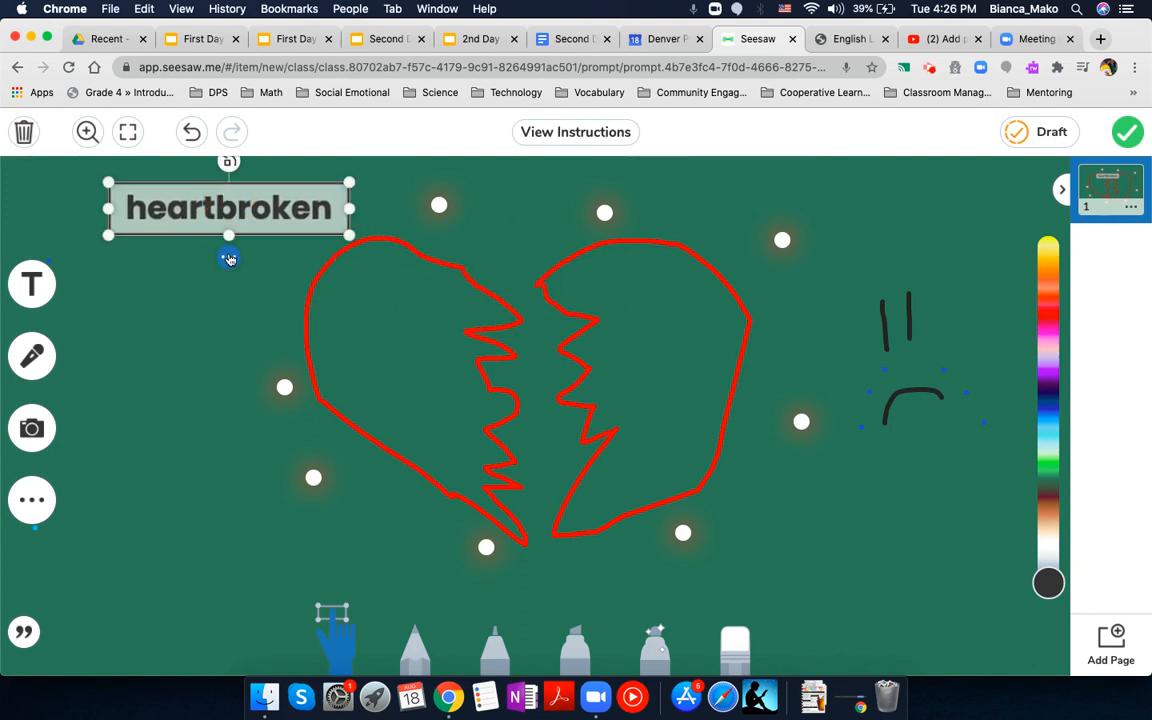
pyautogui.click(206, 232)
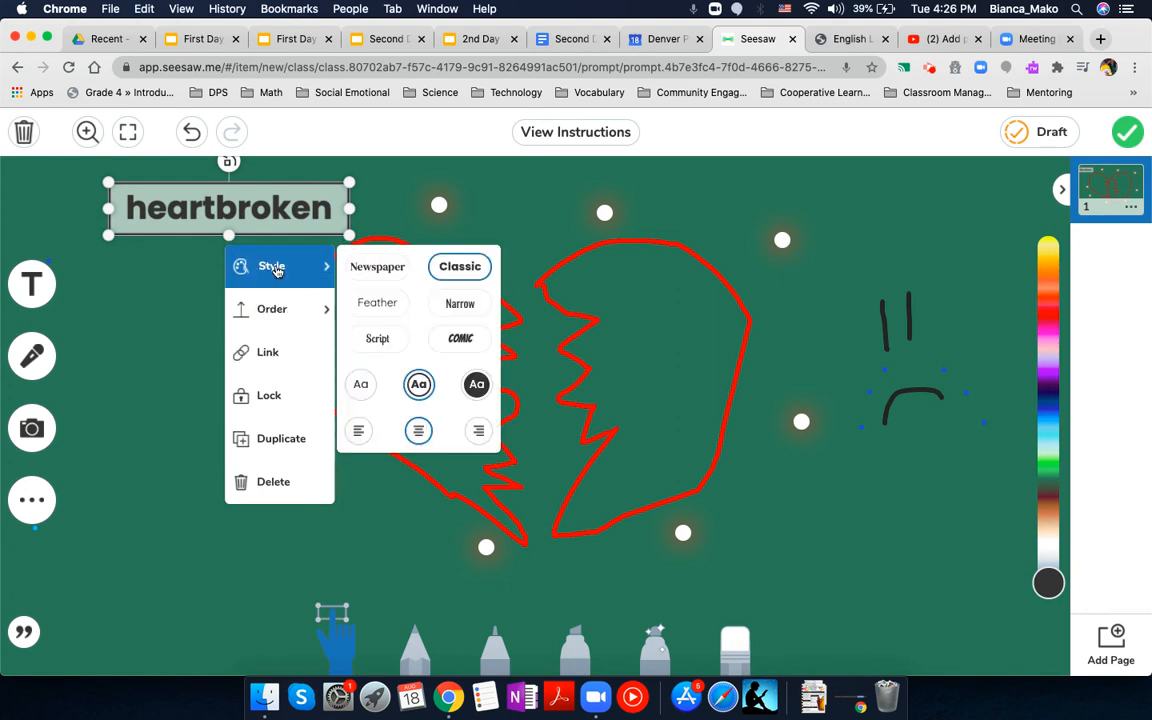
pyautogui.click(362, 339)
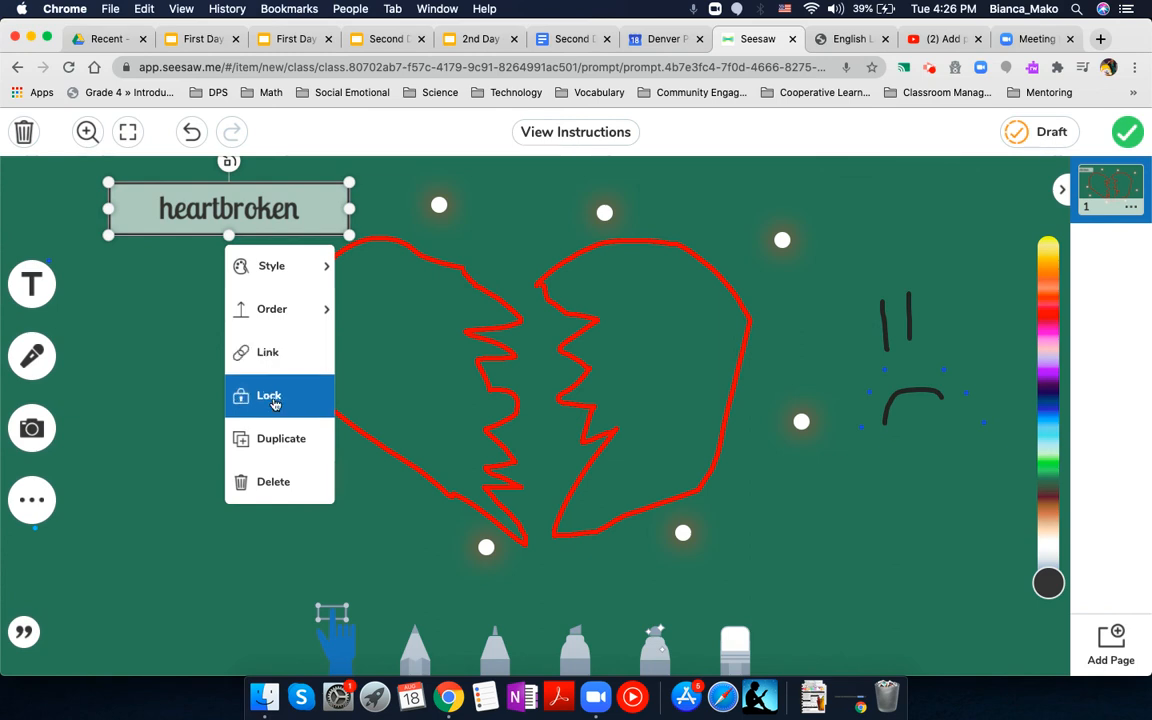
# Step: Duplicate the "heartbroken" label and place the copy below the heart's right half, near the page's lower-right area
pyautogui.click(270, 440)
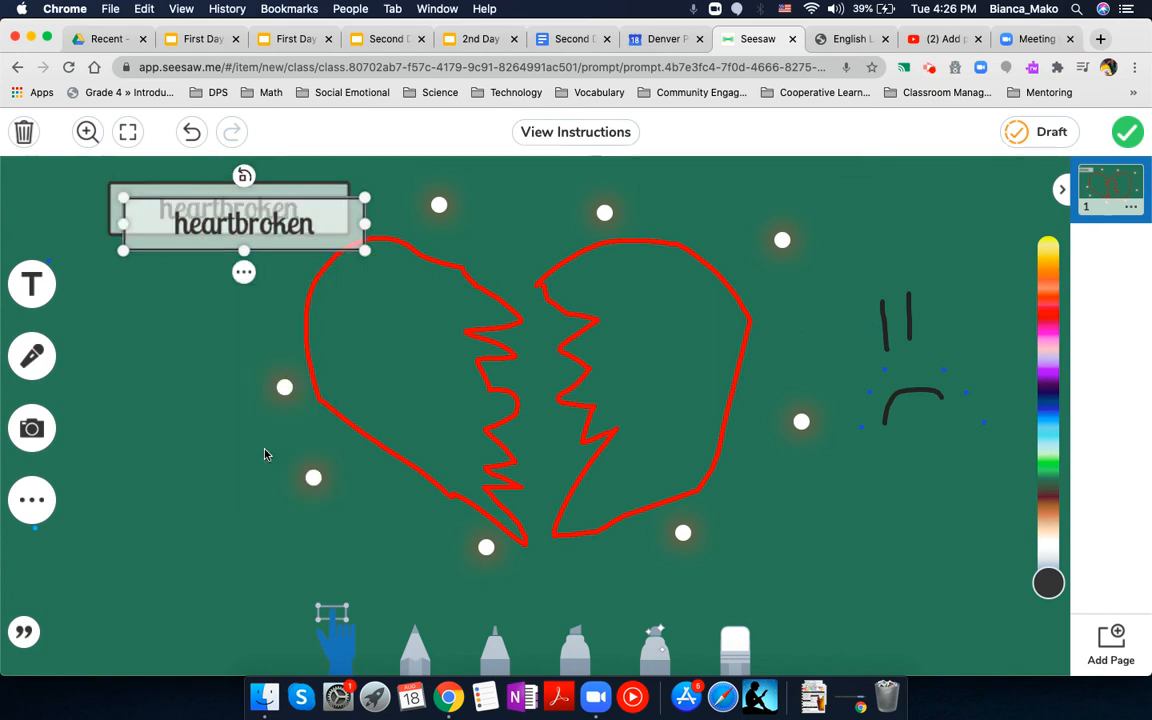
pyautogui.moveTo(336, 200); pyautogui.dragTo(889, 528)
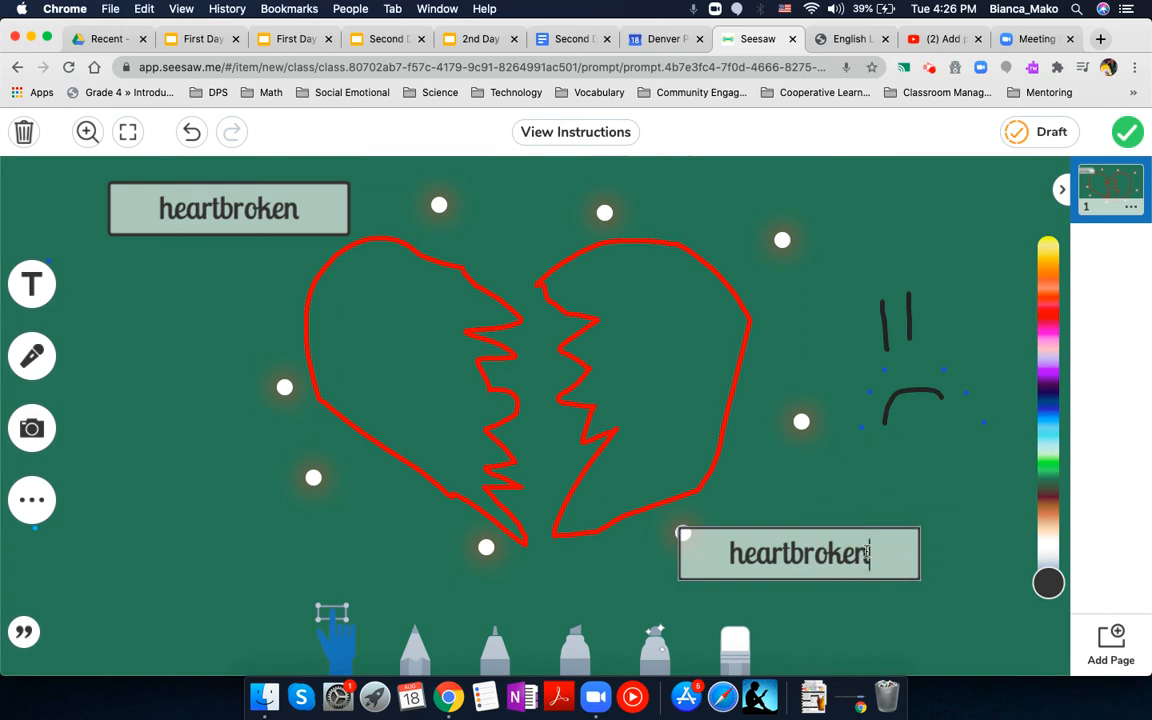
pyautogui.click(817, 531)
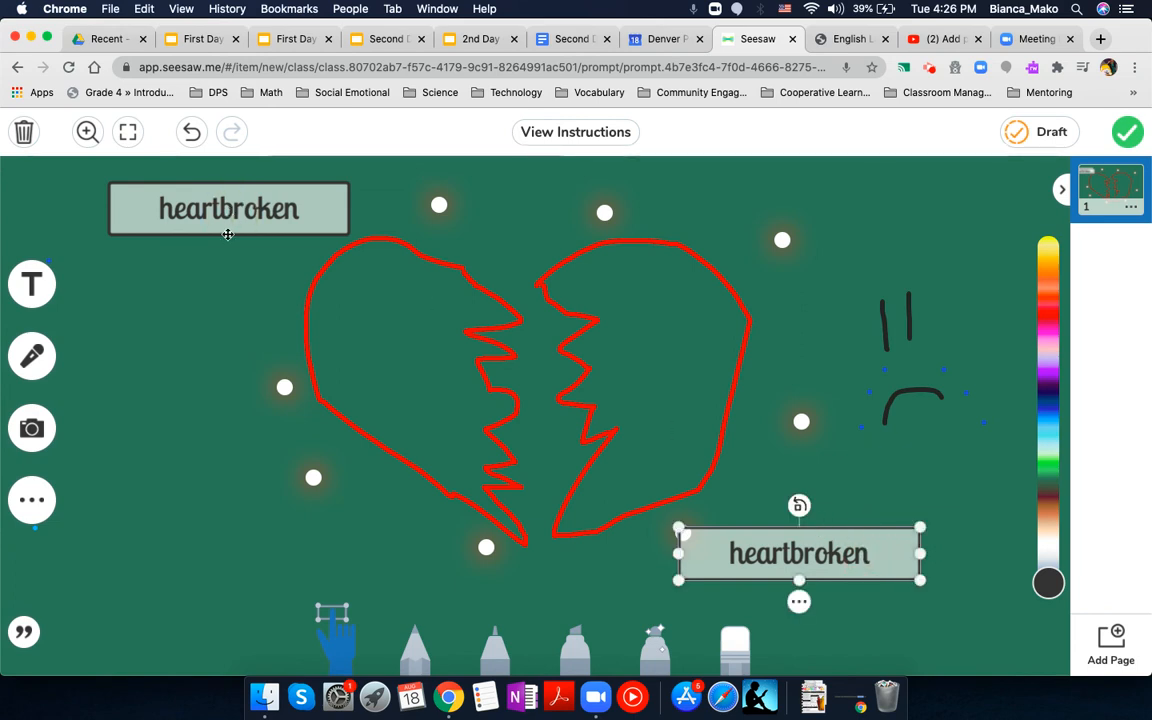
pyautogui.click(203, 195)
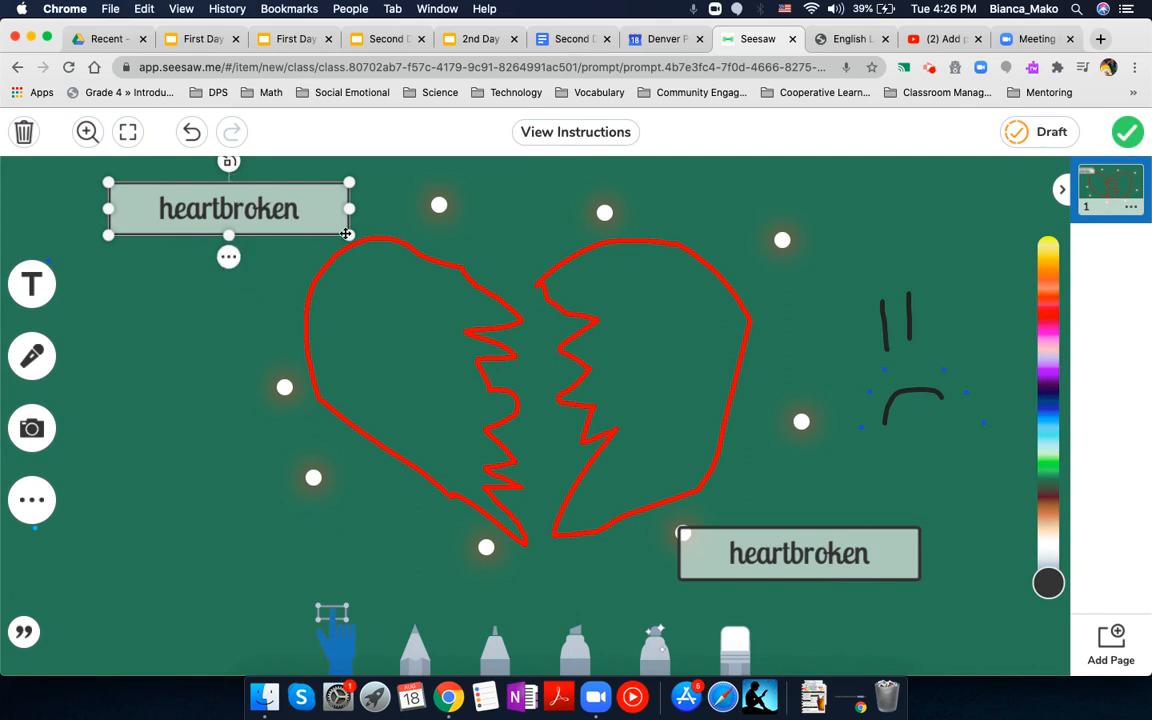
pyautogui.moveTo(348, 235)
pyautogui.mouseDown()
pyautogui.moveTo(345, 246)
pyautogui.moveTo(349, 237)
pyautogui.mouseUp()
pyautogui.click(963, 210)
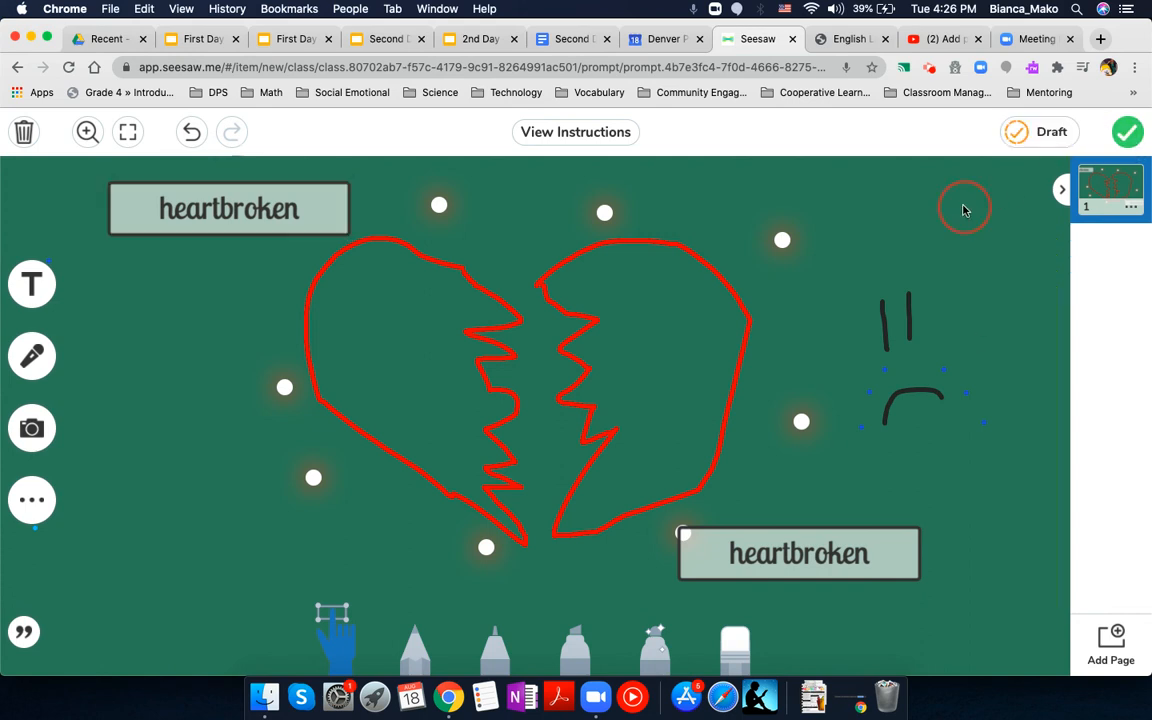
# Step: Submit the finished drawing as the response to the "How does she feel?" activity
pyautogui.click(1123, 137)
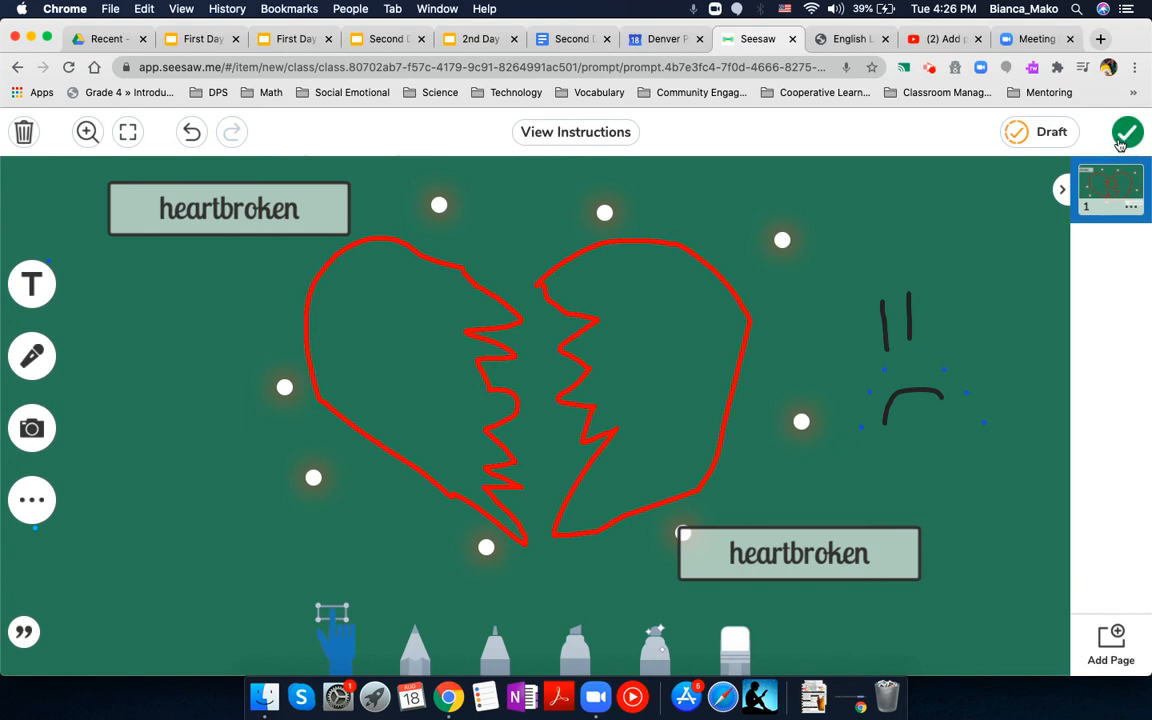
pyautogui.click(1127, 133)
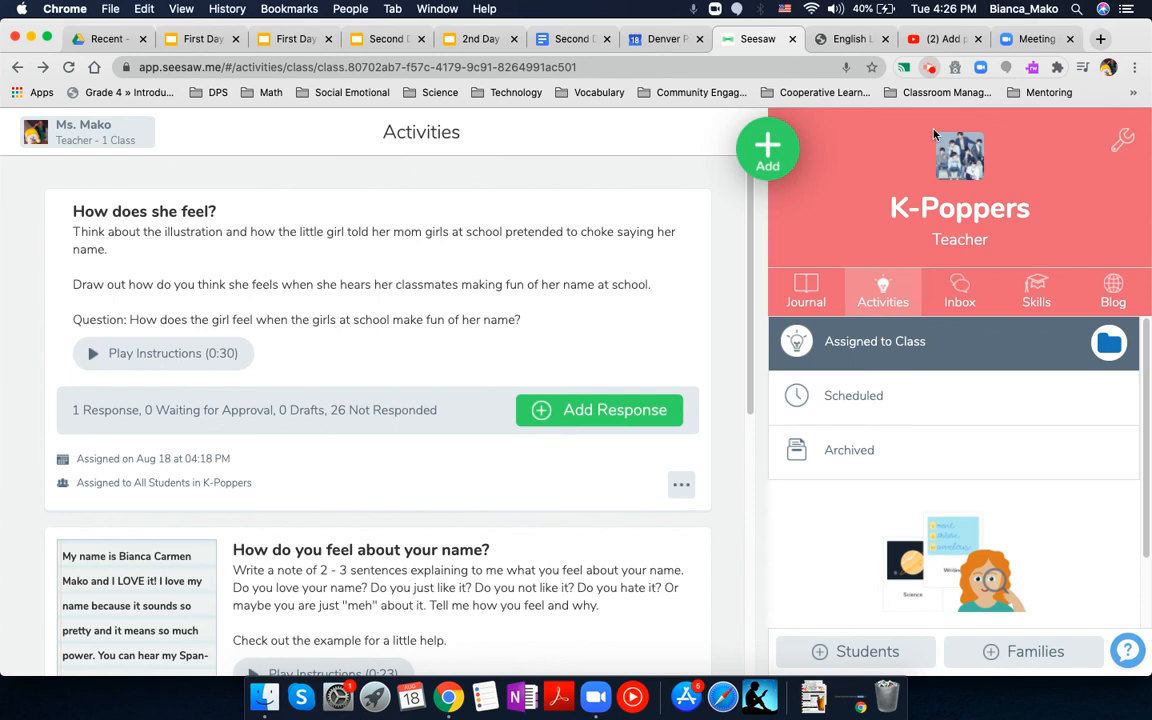
pyautogui.click(929, 67)
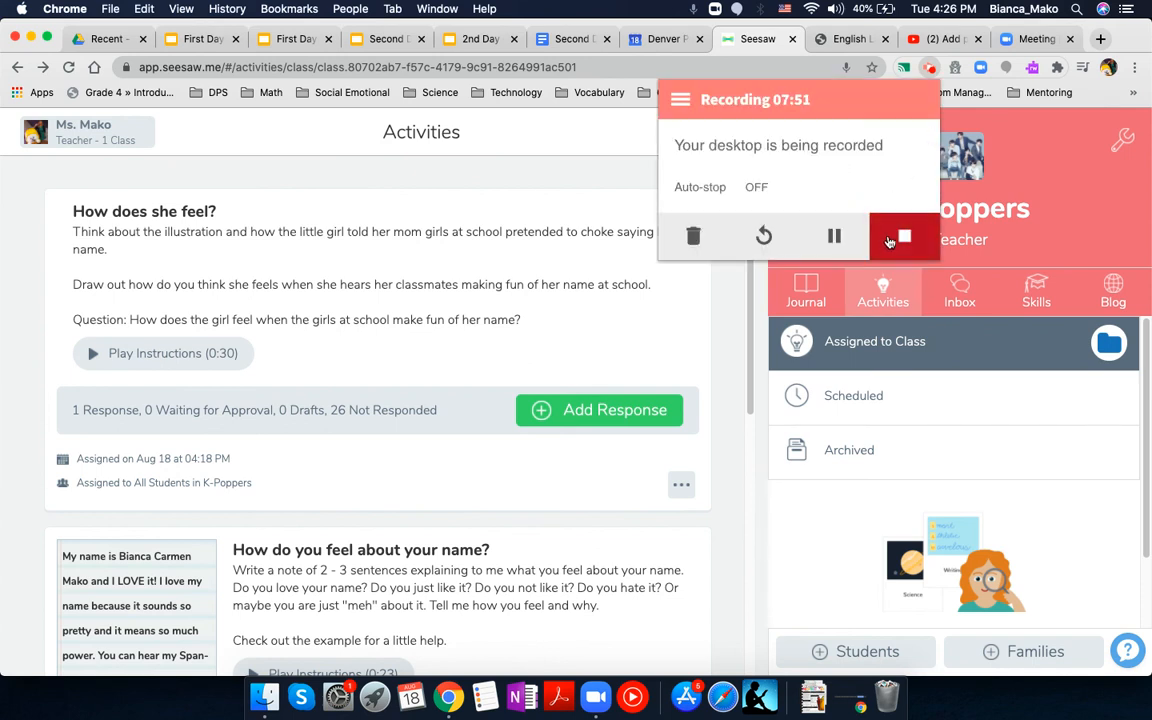